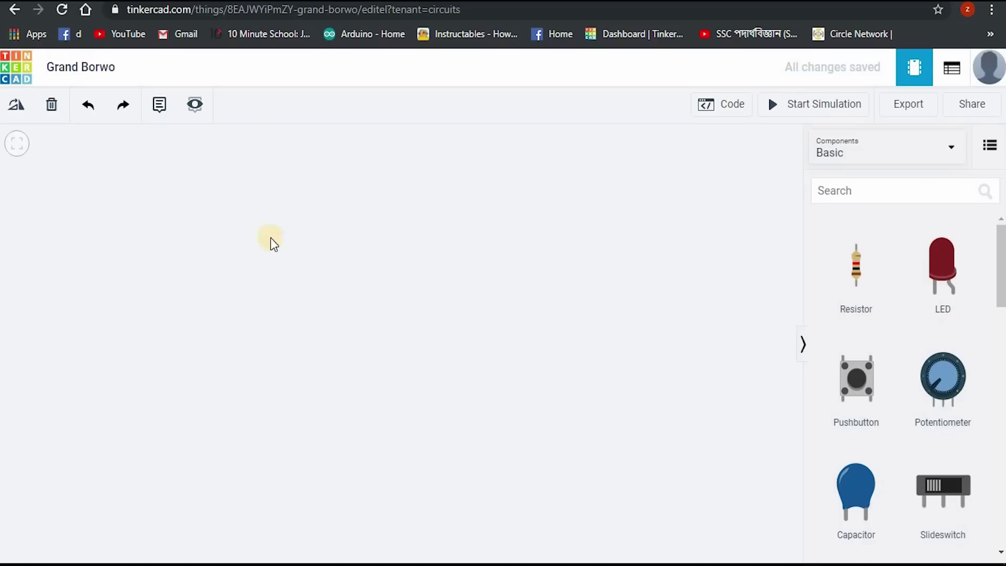
Search for 'breadboard' and place one on the workplane
left_click(836, 191)
type("breadboard")
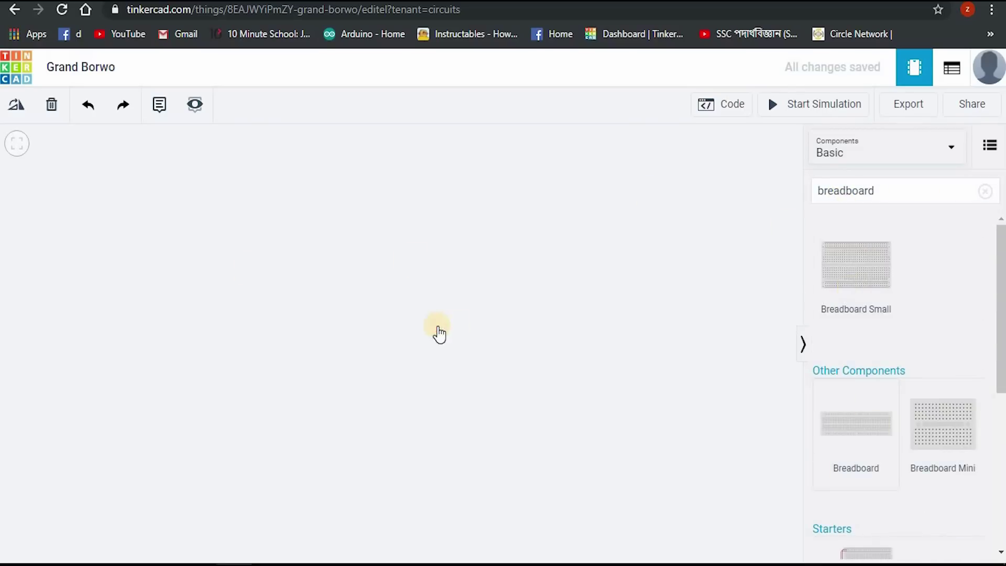
left_click_drag(830, 425, 470, 392)
Add an Arduino Uno, rotate it, and position it above the breadboard
double_click(878, 191)
type("ard")
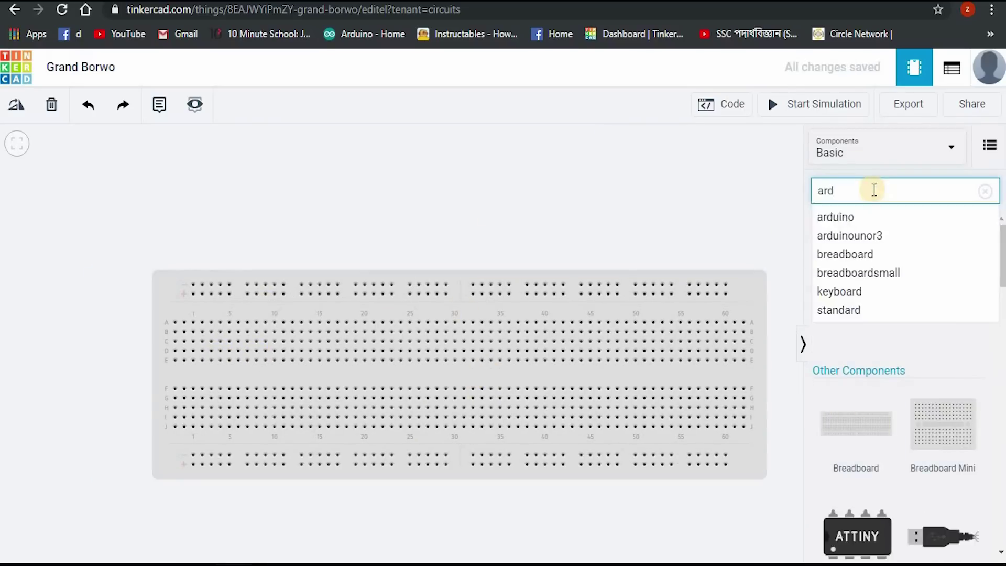
left_click(835, 215)
left_click_drag(856, 267, 226, 299)
left_click(17, 104)
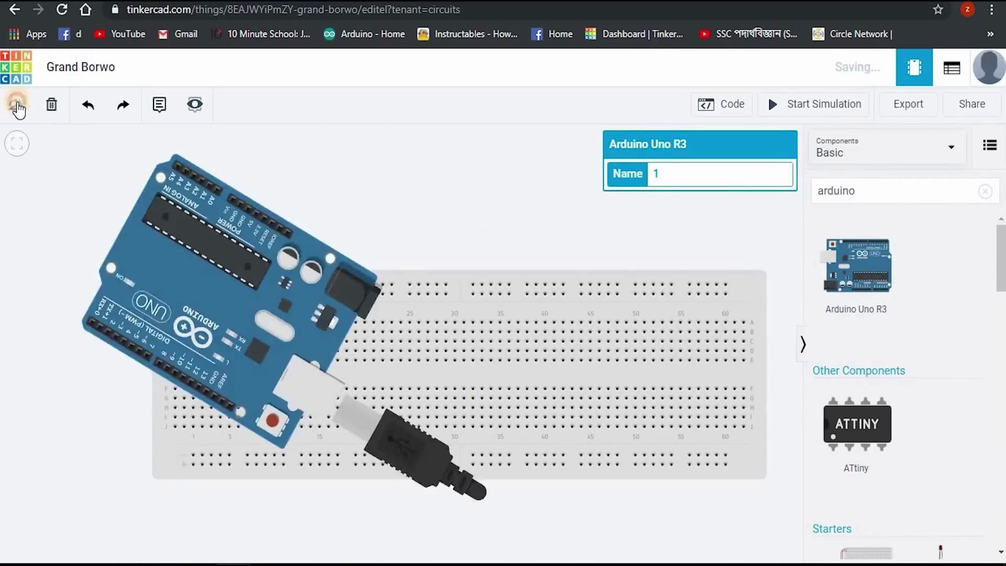
left_click(16, 104)
left_click_drag(212, 270, 188, 204)
Place a pushbutton on the breadboard
double_click(894, 190)
type("pushbutton")
left_click_drag(891, 247, 305, 376)
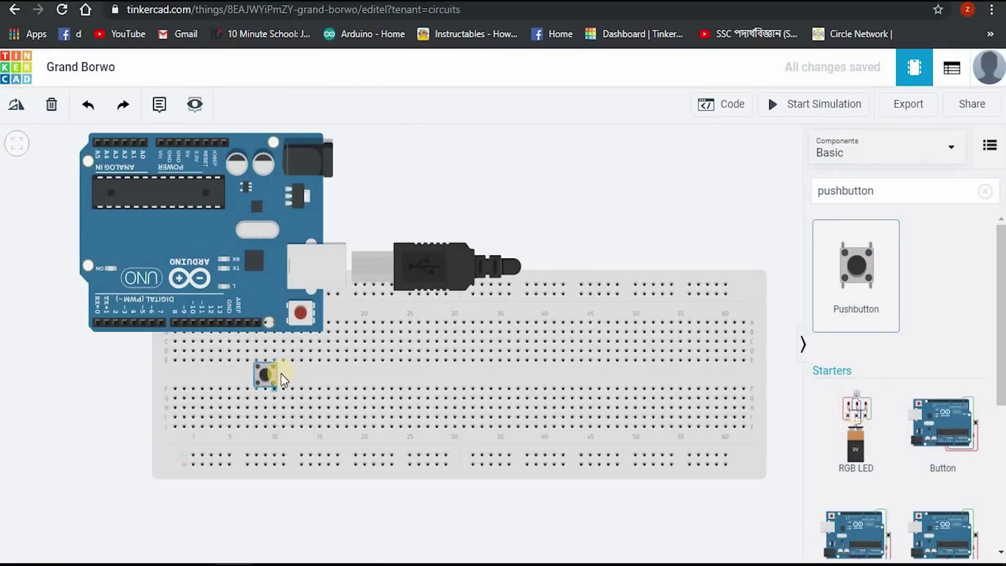
Duplicate the pushbutton into a row of eight across the breadboard's centre gap
key("ctrl+c")
key("ctrl+v")
key("ctrl+v")
key("ctrl+v")
key("ctrl+v")
key("ctrl+v")
key("ctrl+v")
key("ctrl+v")
mouse_move(524, 375)
left_mouse_down()
mouse_move(543, 371)
mouse_move(507, 430)
left_mouse_up()
Move the breadboard and buttons down, then search components for 'resistor'
left_click(523, 362)
left_click_drag(200, 252, 312, 247)
triple_click(892, 188)
type("resistor")
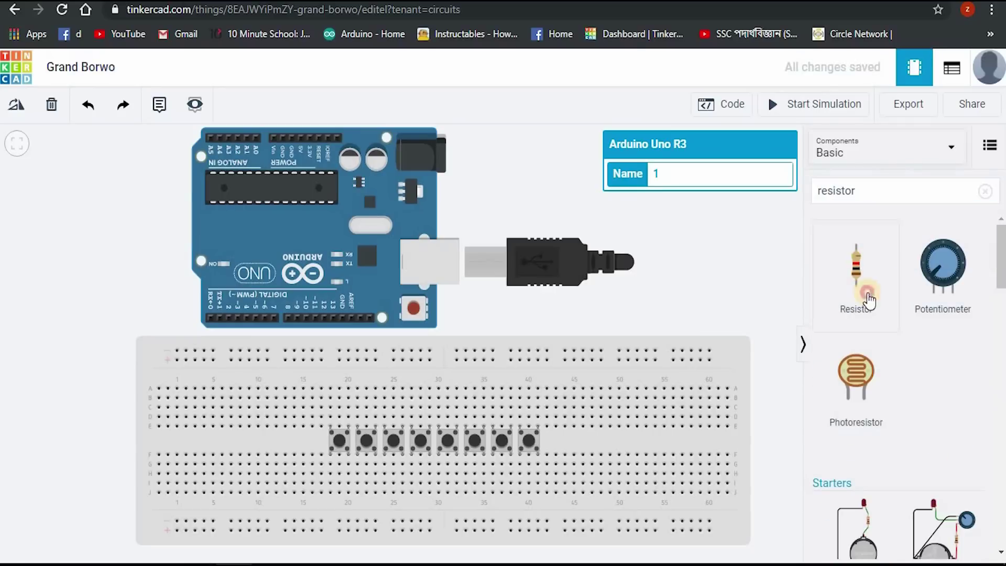
Place a resistor below the first button and set it to 10 kΩ
left_click_drag(855, 267, 348, 508)
left_click(681, 201)
type("0")
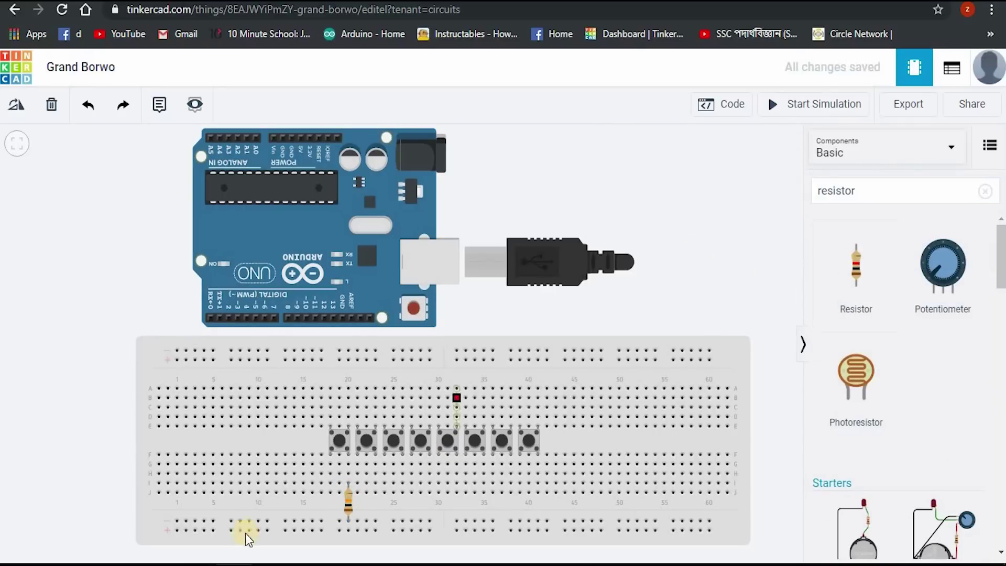
left_click(482, 494)
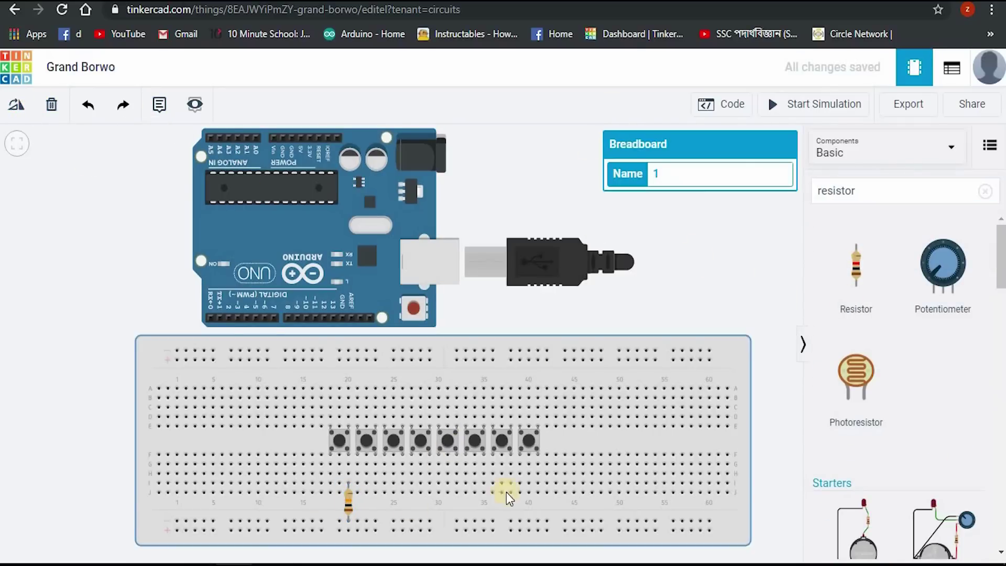
Add copies of the resistor to make a row of eight
left_click_drag(856, 267, 367, 510)
key("ctrl+v")
key("ctrl+v")
key("ctrl+v")
key("ctrl+v")
left_click_drag(856, 267, 513, 510)
key("ctrl+v")
left_click(725, 270)
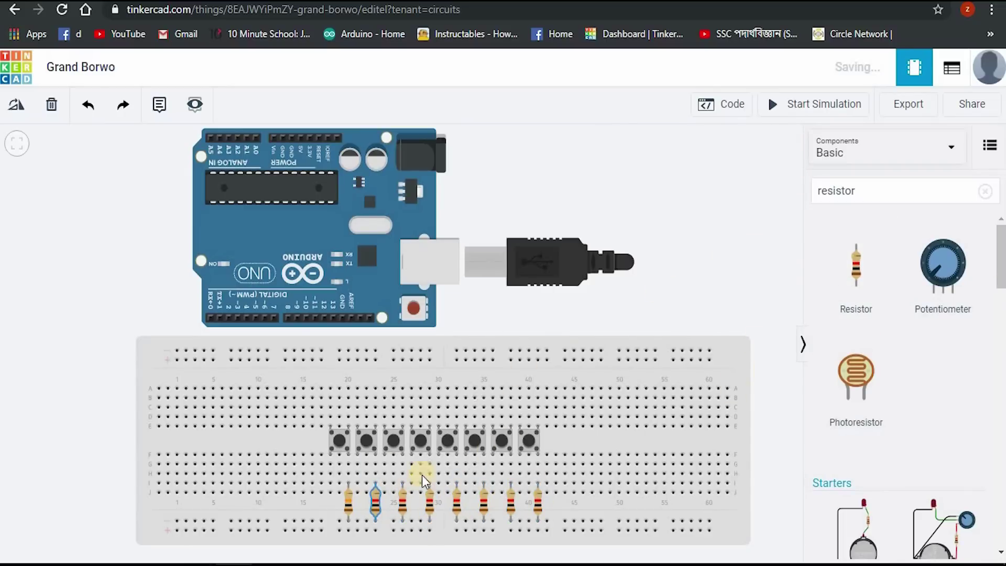
Check the third resistor and set the fifth resistor to 10 kΩ
left_click(401, 501)
key("Return")
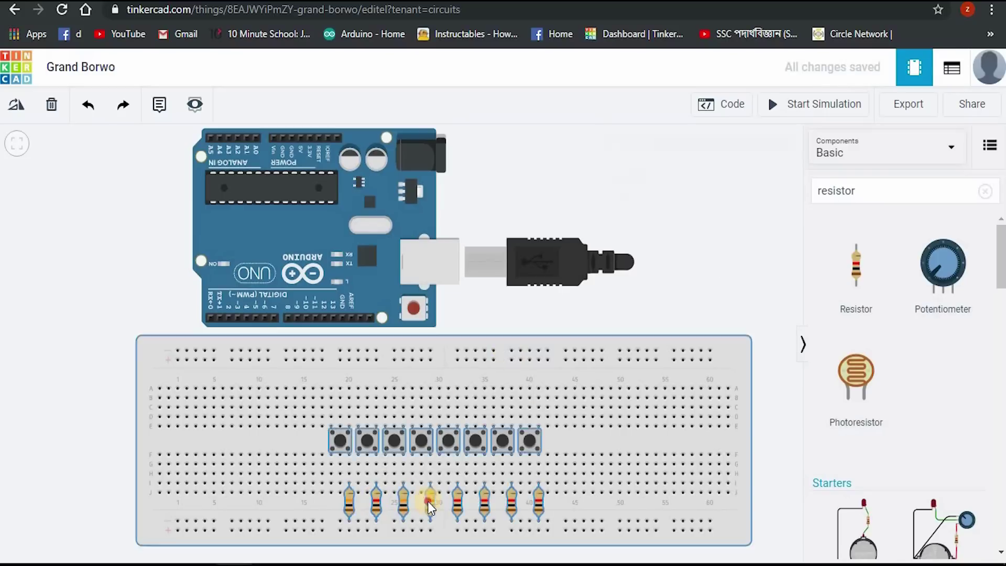
left_click(350, 508)
double_click(684, 202)
type("10")
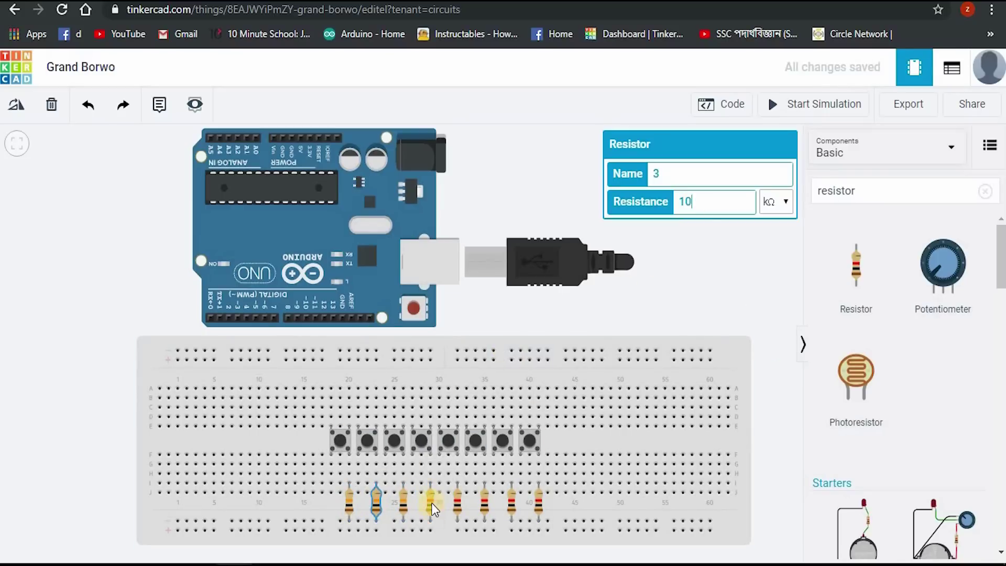
left_click(457, 502)
key("Return")
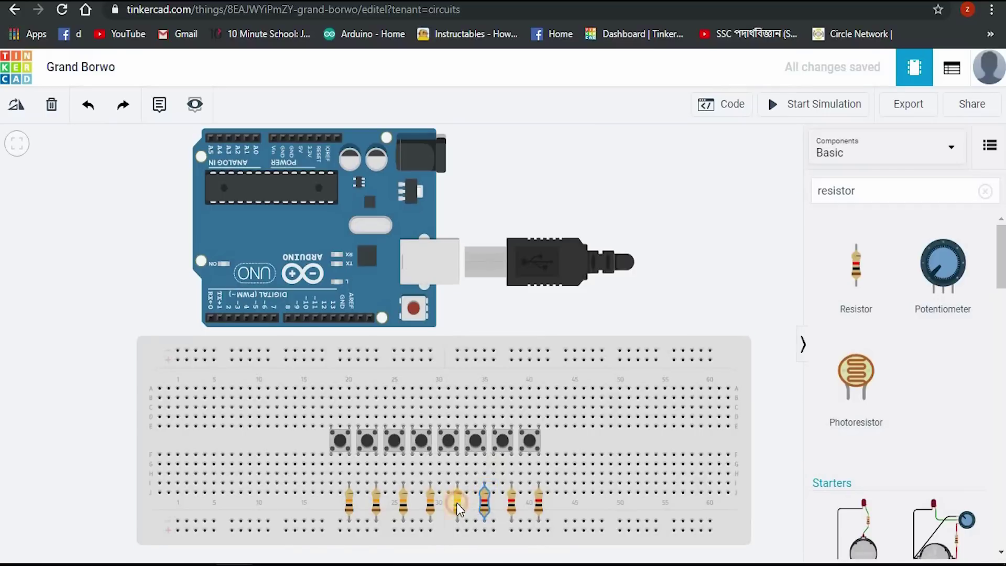
Check the sixth resistor, set the seventh to 10 kΩ, and wire one to the bottom rail
left_click(483, 504)
key("Return")
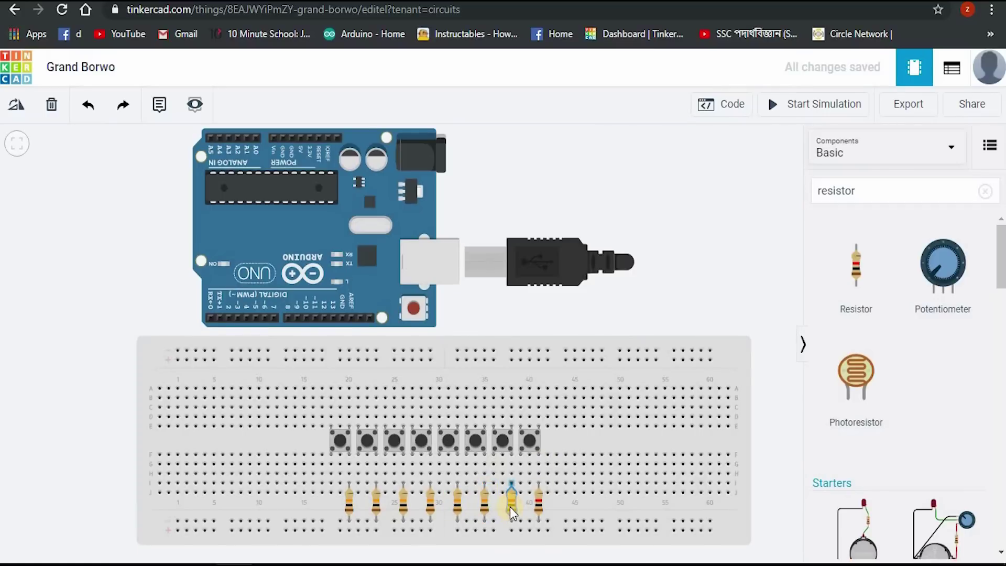
left_click(512, 512)
left_click(698, 201)
type("0")
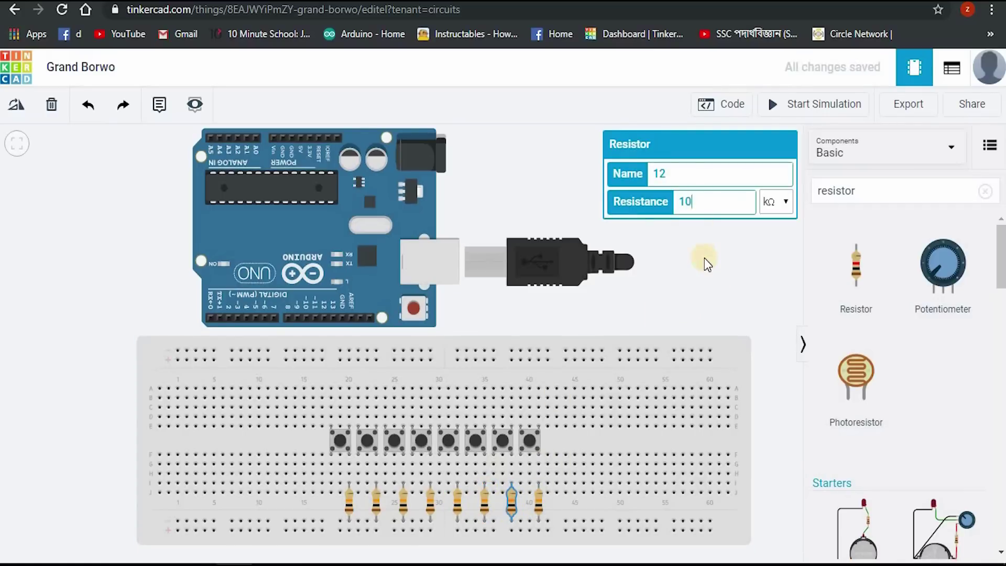
key("Return")
left_click(331, 530)
Make the first three resistor-to-bottom-rail wires red
key("1")
left_click(358, 530)
left_click(358, 492)
left_click(691, 174)
left_click(691, 207)
left_click(385, 492)
left_click(389, 530)
left_click(724, 183)
left_click(724, 207)
Add red wires from the fourth, fifth and sixth button columns to the bottom rail
left_click(412, 493)
left_click(412, 530)
left_click(692, 174)
left_click(691, 207)
left_click(439, 493)
left_click(439, 530)
left_click(725, 174)
left_click(692, 208)
left_click(465, 492)
left_click(465, 530)
left_click(727, 179)
left_click(691, 208)
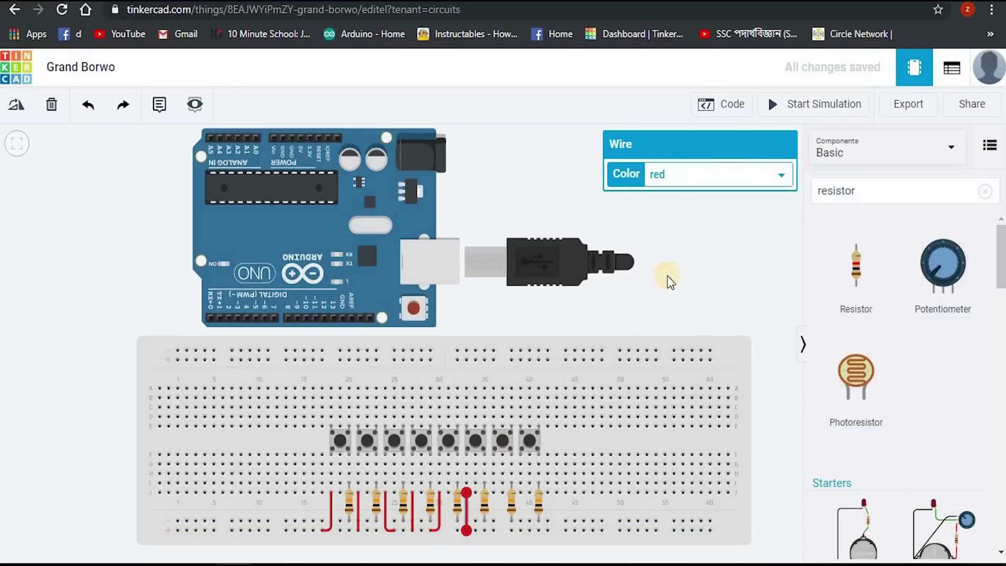
Add red rail wires for the last two button columns
left_click(493, 492)
left_click(492, 530)
left_click(702, 174)
left_click(692, 207)
left_click(520, 493)
left_click(520, 530)
left_click(713, 173)
left_click(692, 207)
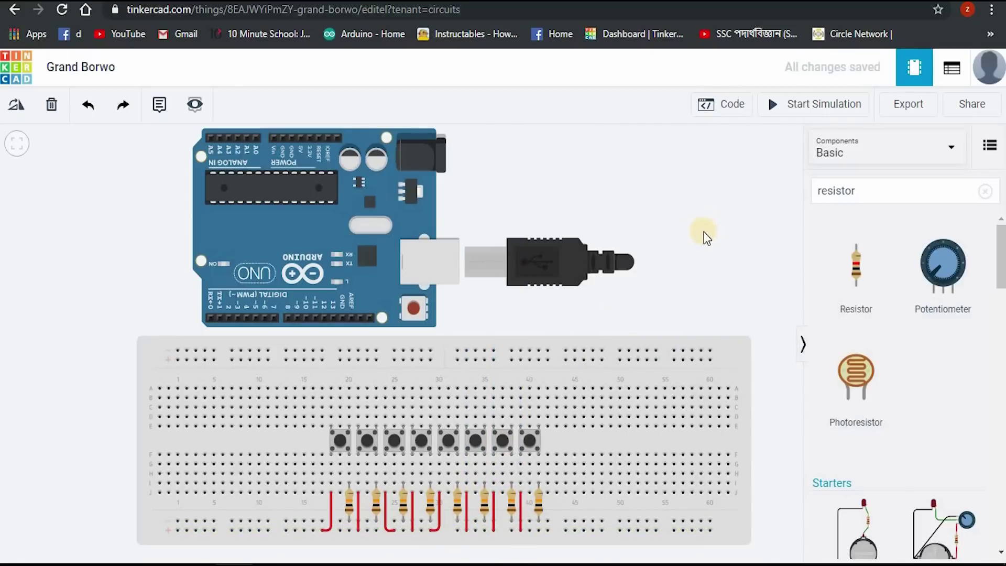
Route a wire from the Arduino GND pin down the left side to the bottom rail
left_click(281, 138)
left_click(282, 235)
left_click(129, 235)
left_click(129, 520)
left_click(178, 520)
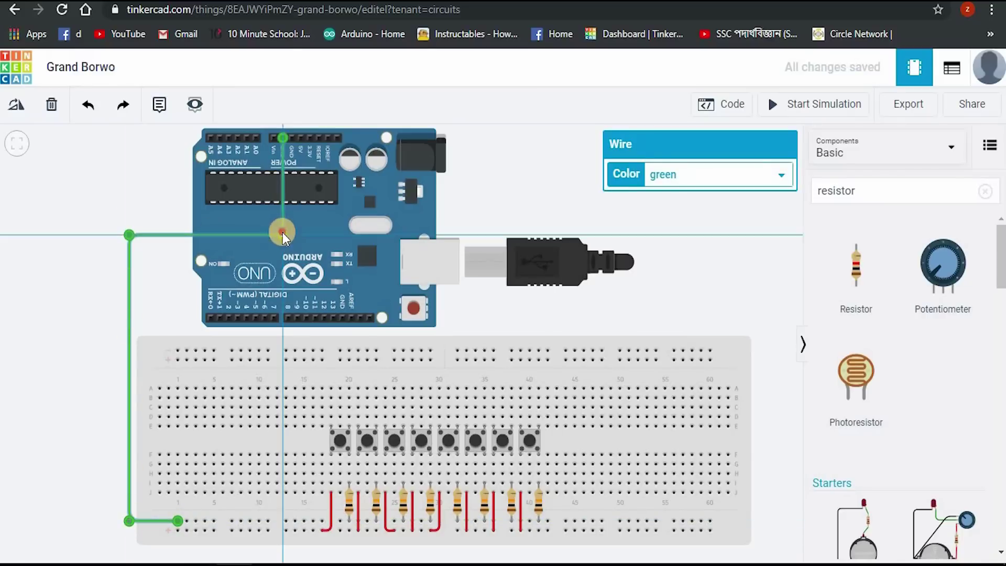
Make the ground wire black and run a red power wire down the left to the bottom rail
left_click(757, 176)
left_click(725, 202)
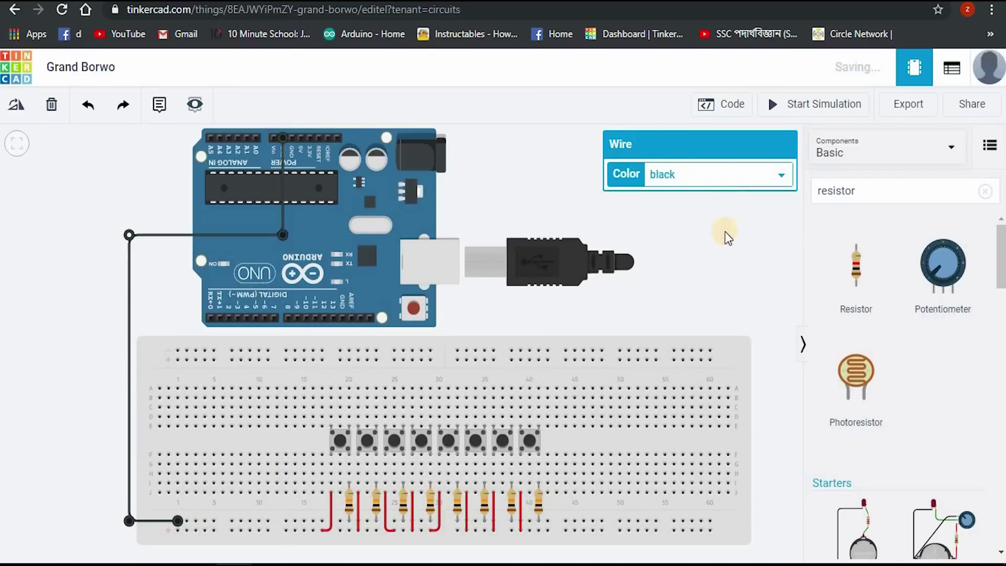
left_click(275, 221)
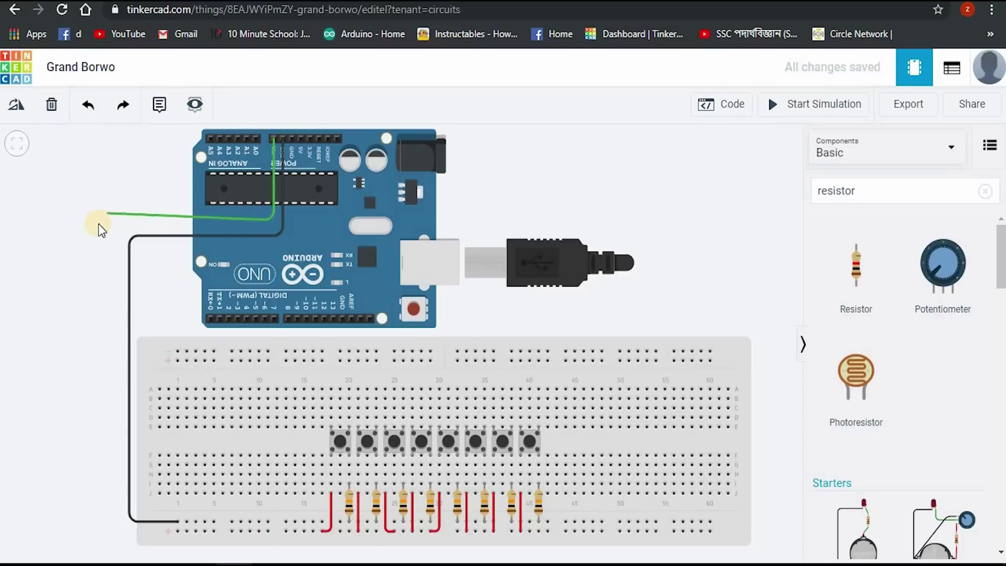
left_click(108, 221)
left_click(108, 531)
left_click(177, 531)
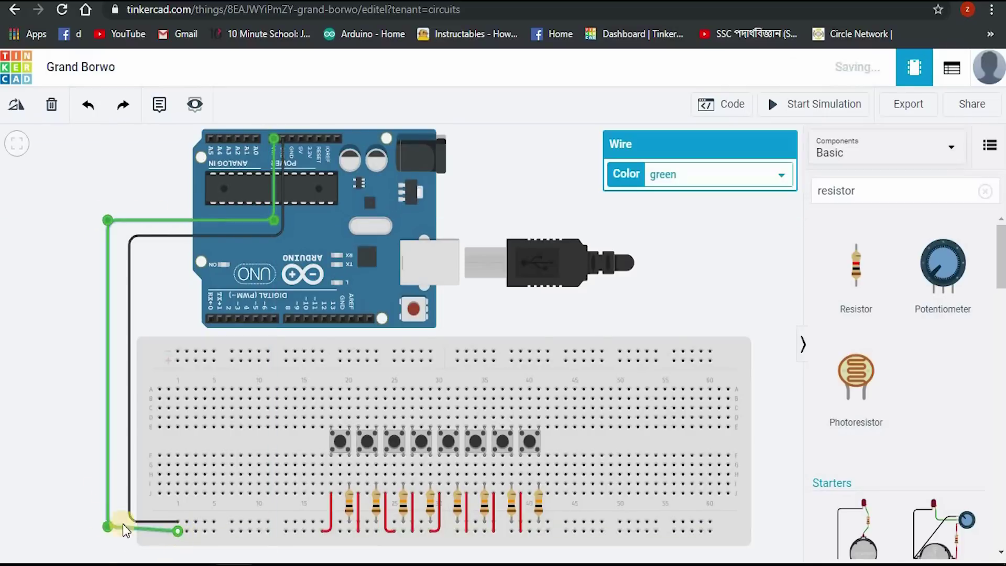
left_click(702, 174)
left_click(706, 206)
Wire digital pin 3 to the first pushbutton
left_click(227, 319)
left_click(341, 388)
left_click_drag(229, 375, 229, 388)
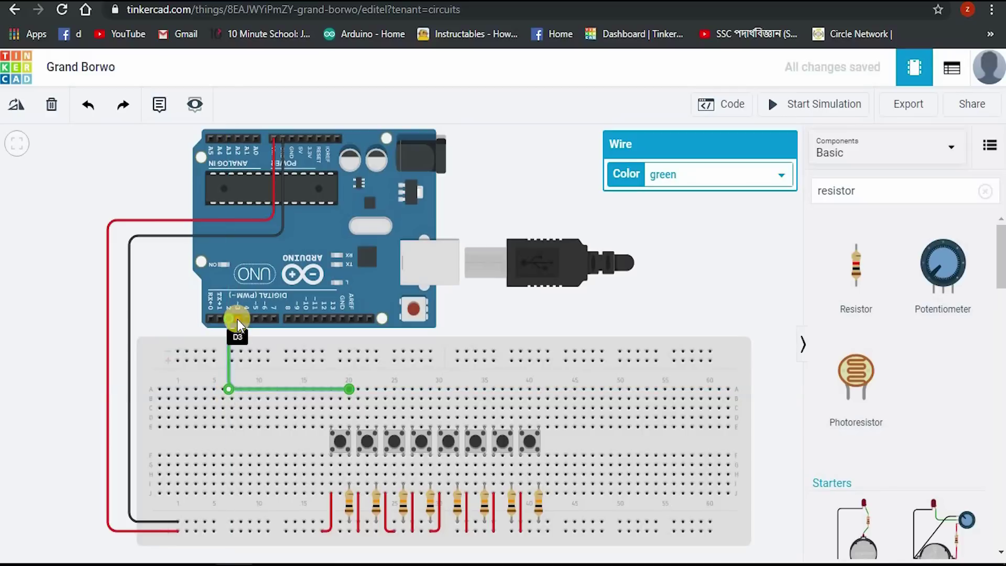
Wire pins 3 and 4 to the breadboard with orange and turquoise wires
left_click(237, 319)
left_click(237, 379)
left_click(358, 388)
left_click(718, 174)
left_click(676, 220)
left_click(246, 319)
left_click(246, 370)
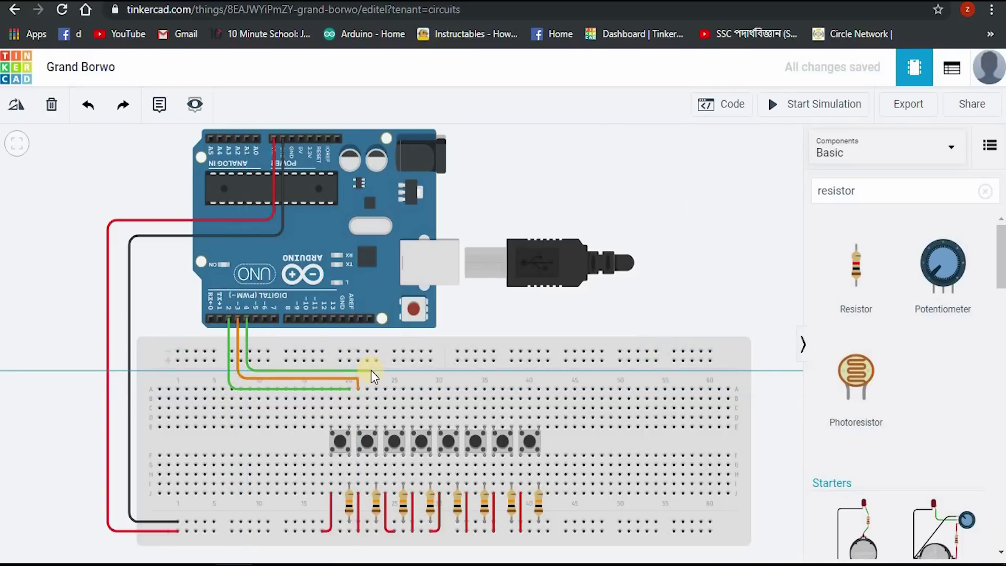
left_click(404, 371)
left_click(404, 388)
left_click(681, 173)
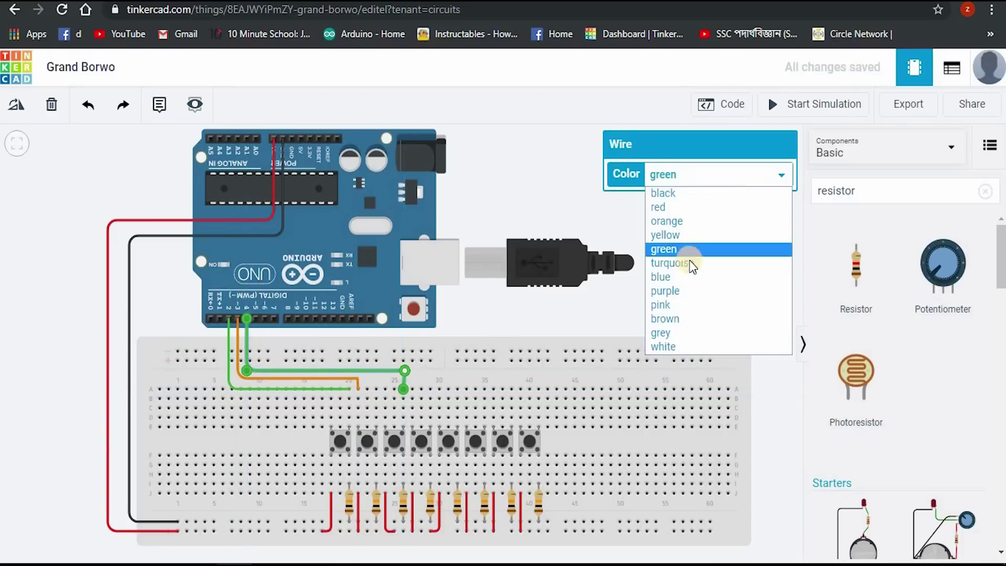
left_click(680, 263)
Shift the orange wire one column right and wire pin 5 to the breadboard in blue
left_click(357, 385)
left_click_drag(358, 388, 377, 388)
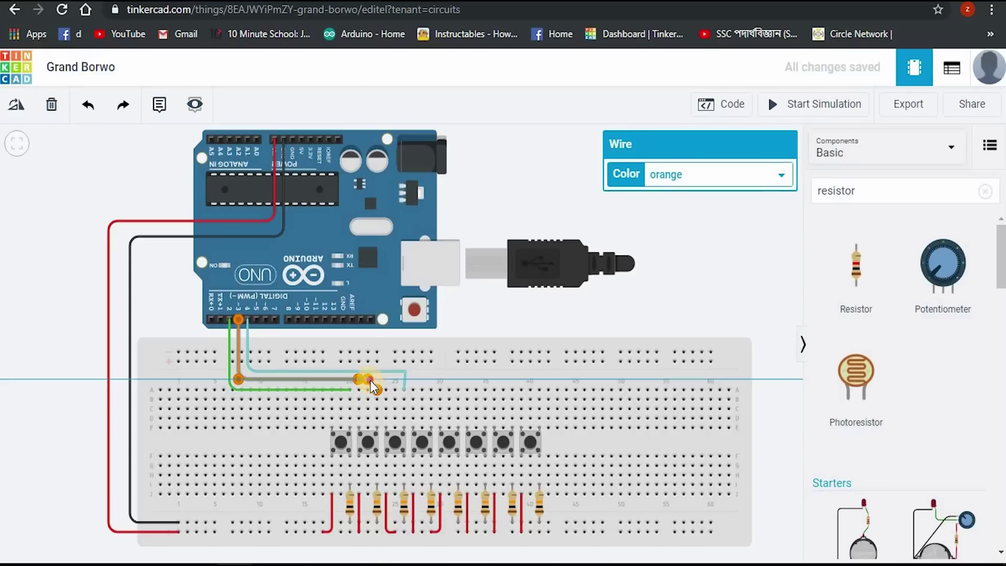
left_click(638, 280)
left_click(405, 373)
left_click(476, 336)
left_click(257, 320)
left_click(256, 360)
left_click(431, 372)
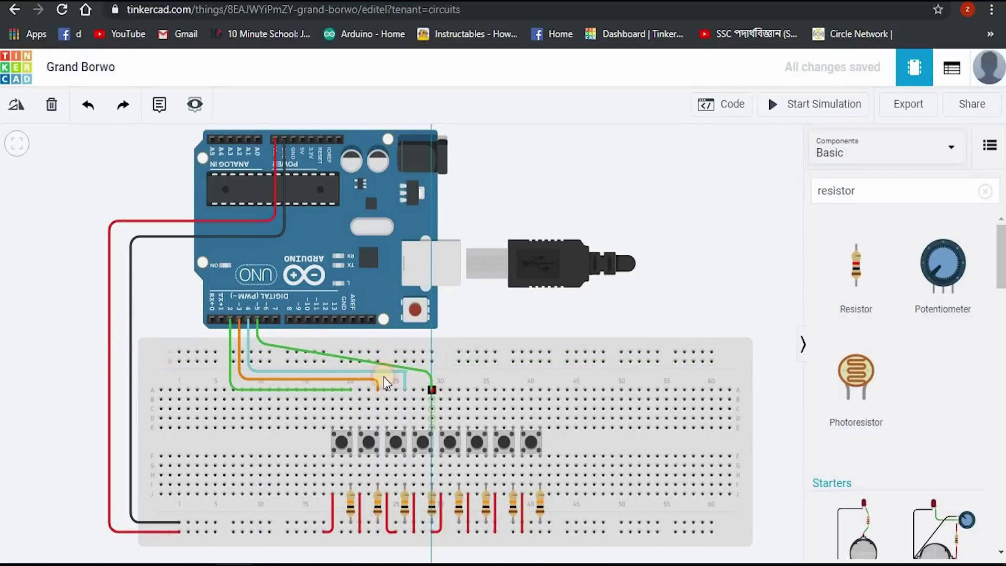
left_click(430, 389)
left_click_drag(431, 372, 431, 356)
left_click(746, 174)
left_click(635, 300)
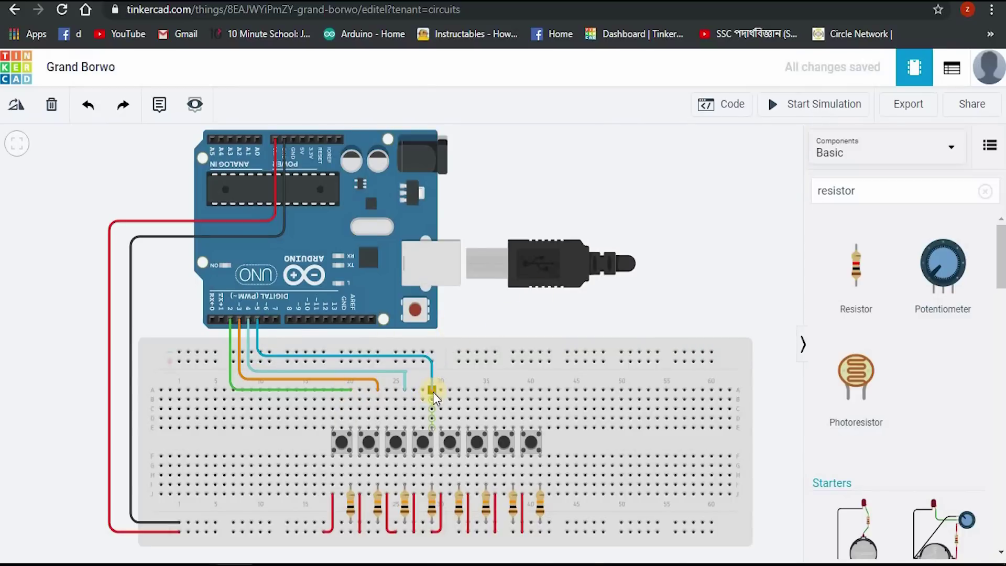
Wire pin 6 to column 31 row A in purple and pin 7 in pink
left_click(267, 317)
left_click(267, 342)
left_click(458, 343)
left_click(455, 389)
left_click(718, 180)
left_click(702, 288)
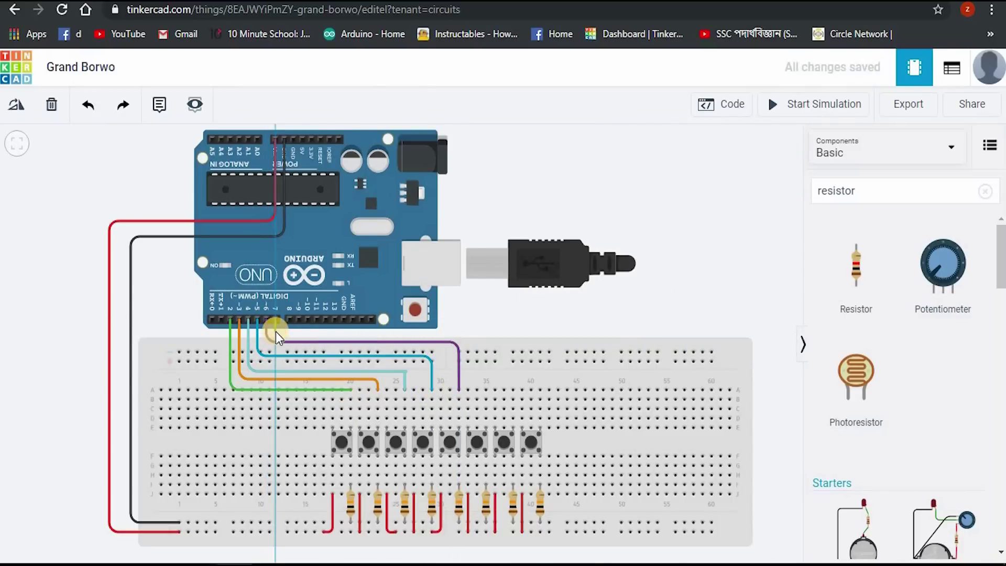
left_click(486, 331)
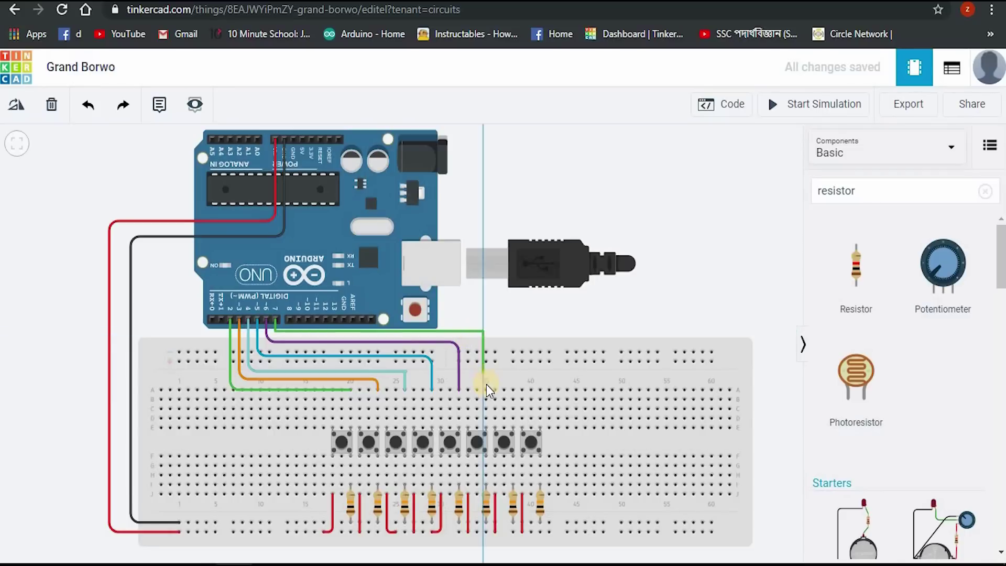
left_click(486, 389)
left_click(718, 174)
left_click(680, 302)
Wire pins 8 and 9 to the breadboard with brown and grey wires
left_click(289, 319)
left_click(513, 389)
left_click(718, 174)
left_click(678, 314)
left_click(299, 300)
left_click(539, 299)
left_click(540, 389)
left_click(751, 175)
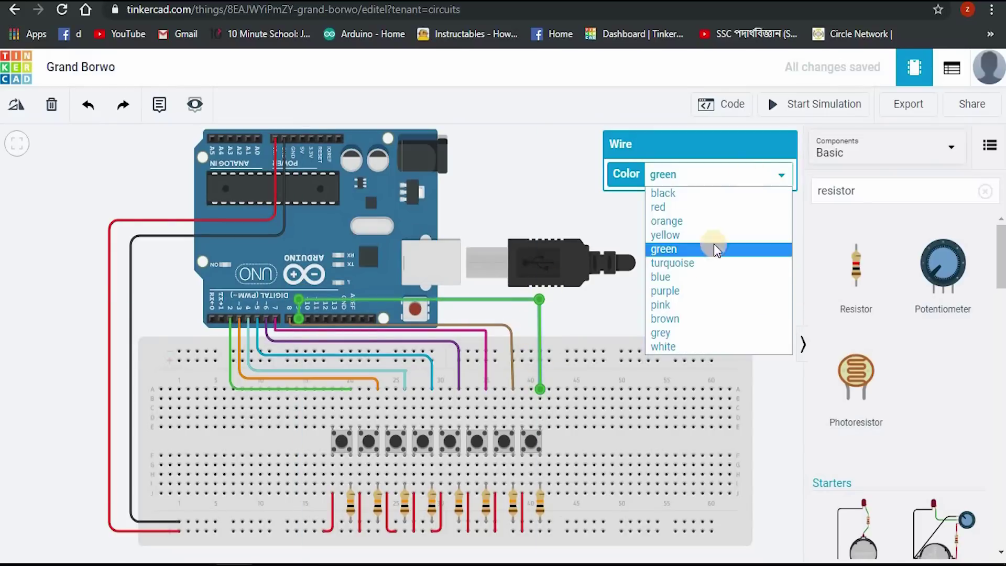
left_click(686, 333)
Search the components for 'buzzer' and place a piezo buzzer near the breadboard
left_click(602, 305)
triple_click(900, 190)
type("bu")
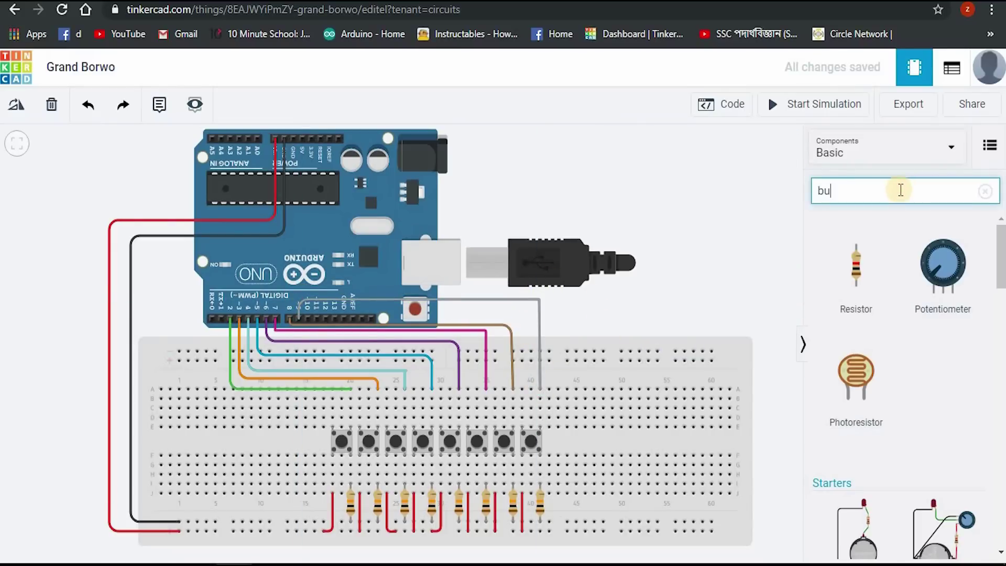
type("zzer")
left_click_drag(855, 262, 710, 388)
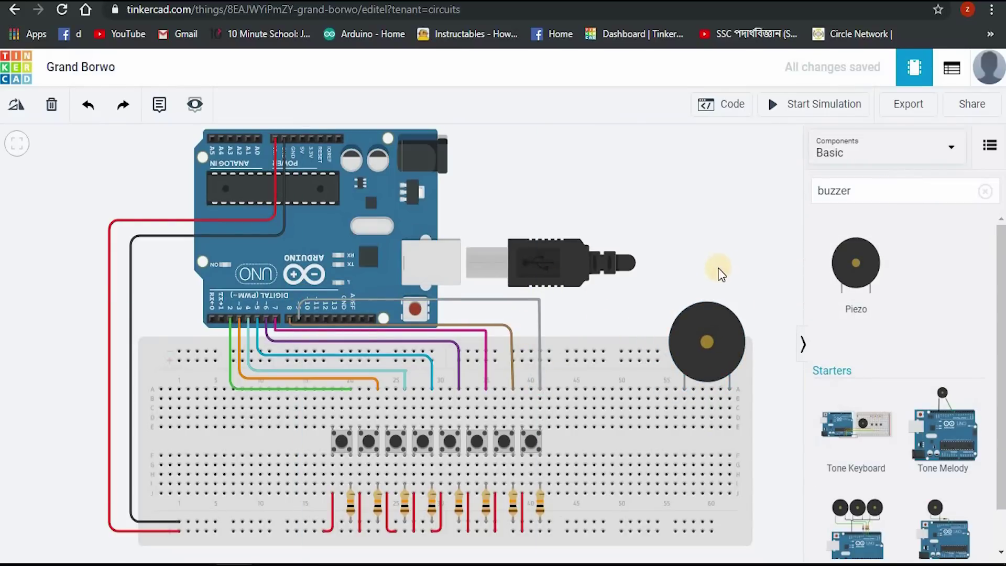
Connect the piezo's right leg to the ground rail with black wires
left_click(729, 389)
left_click(729, 493)
left_click(713, 522)
left_click(714, 175)
left_click(681, 194)
left_click(762, 174)
left_click(762, 194)
left_click(687, 245)
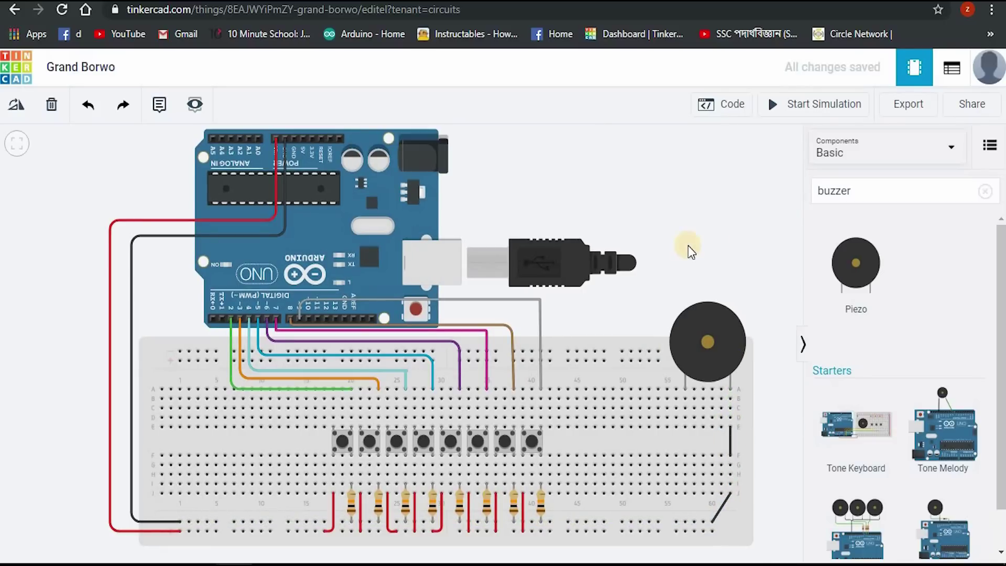
Run a blue wire from an Arduino digital pin to the piezo's other leg and fit the view
left_click(333, 315)
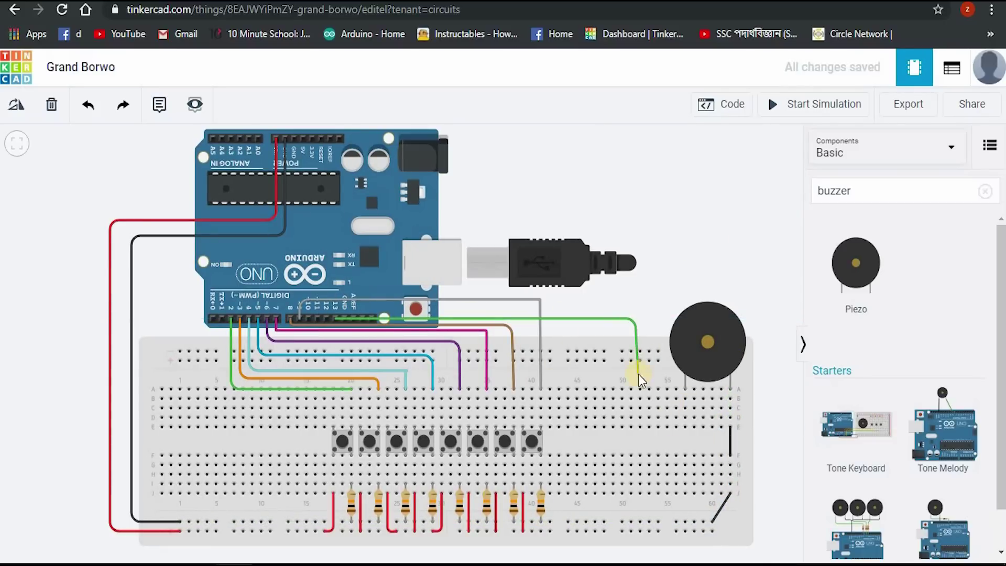
left_click(686, 427)
left_click_drag(640, 429, 635, 426)
left_click(746, 175)
left_click(721, 271)
left_click(17, 143)
left_click(721, 104)
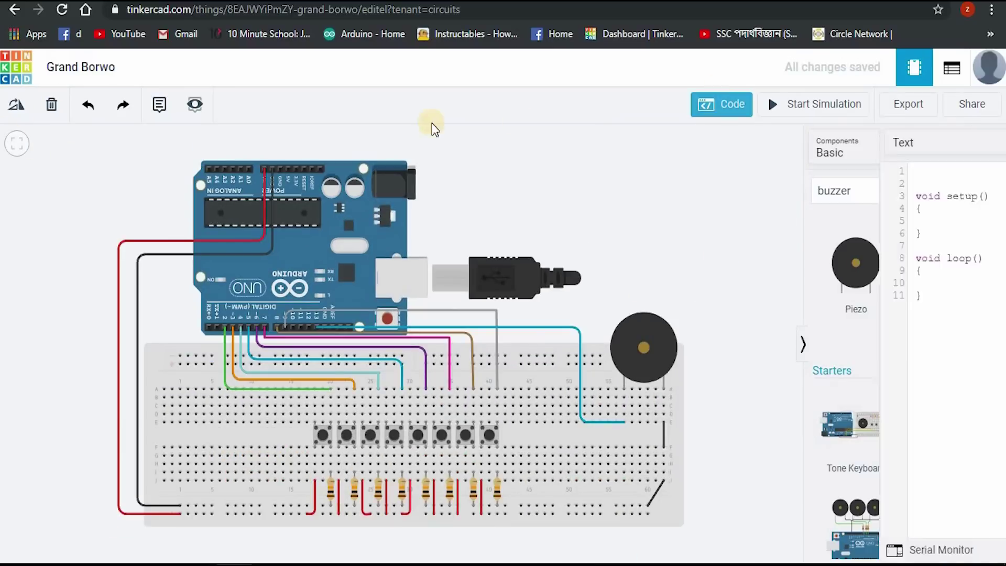
Duplicate the first button pin declaration into eight int lines
left_click(597, 168)
type("int but1 = 2;")
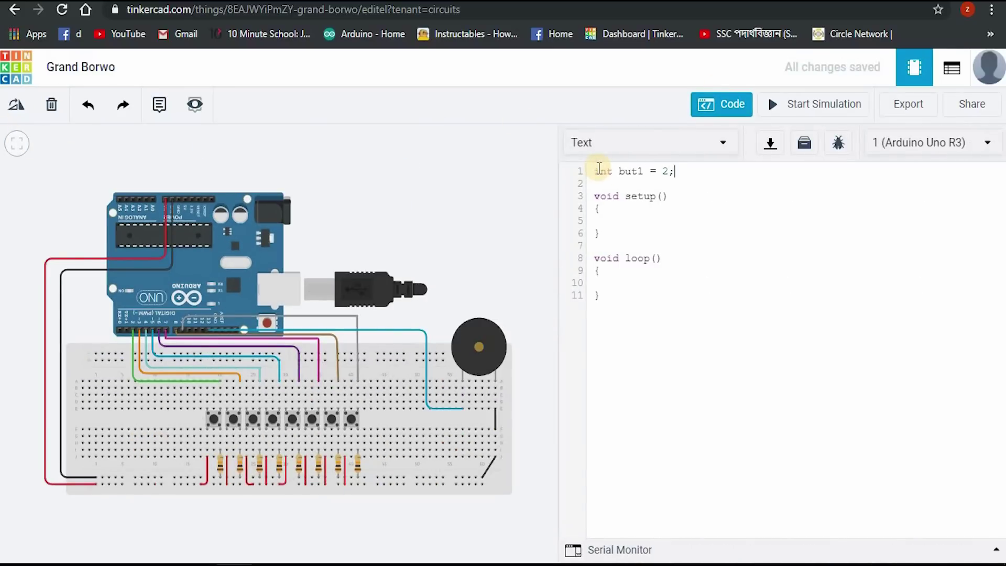
triple_click(598, 168)
key("ctrl+c")
key("ctrl+v")
key("ctrl+v")
key("Return")
key("Return")
key("Down")
key("ctrl+v")
key("Return")
key("ctrl+v")
key("Return")
key("ctrl+v")
Declare the buzzer pin as 13 and add lines inside setup
key("Return")
key("ctrl+v")
key("Down")
key("Return")
key("ctrl+v")
Rename the copied variables to but2 through but8
key("ctrl+Home")
key("Down")
key("Delete")
type("2")
key("Down")
key("Delete")
type("3")
key("Down")
key("Delete")
type("45")
key("Down")
key("Delete")
key("6")
key("Down")
key("Delete")
key("7")
key("Down")
key("Delete")
type("8")
Change the button declarations' pin values so but1–but8 map to pins 2–9
key("Up")
key("BackSpace")
key("8")
key("Up")
key("BackSpace")
key("7")
key("Up")
key("BackSpace")
key("6")
key("Up")
key("BackSpace")
key("5")
key("Up")
key("BackSpace")
key("4")
key("Up")
key("BackSpace")
type("3")
key("Down")
key("Down")
key("Down")
key("BackSpace")
type("zzer")
key("Down")
key("Return")
key("Return")
key("Up")
key("Up")
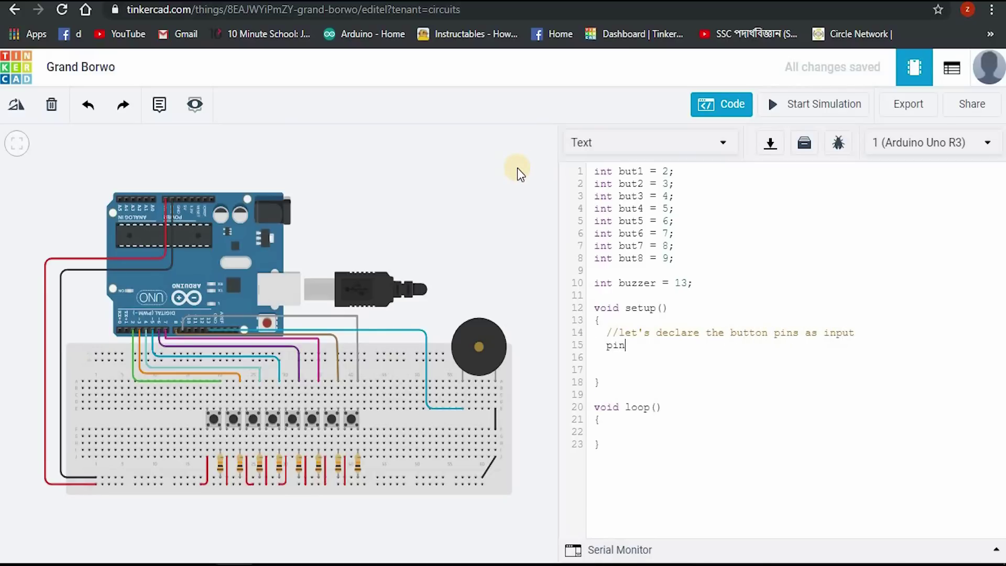
type("Mode(but1,INPUT);")
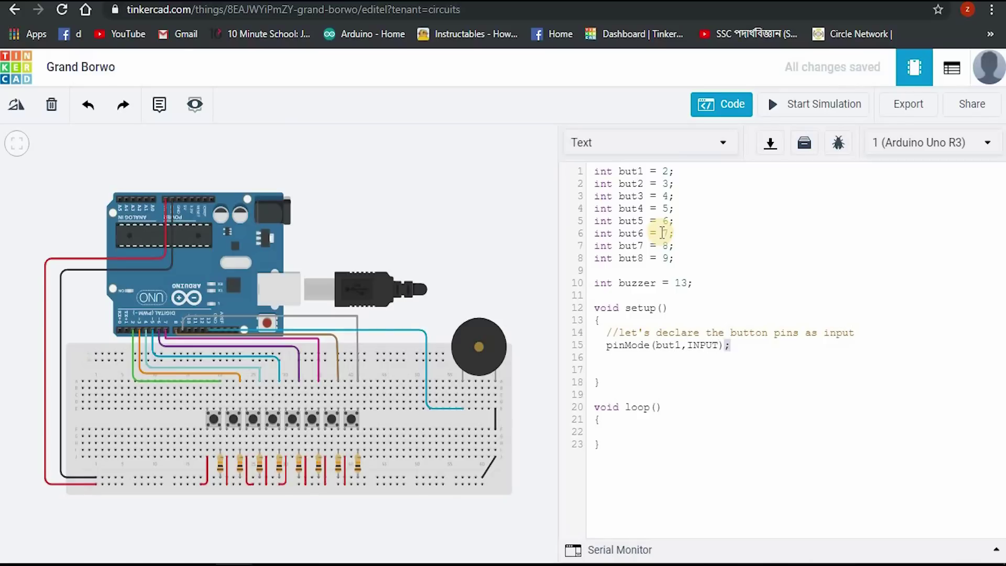
Copy the pinMode INPUT line to set the buttons as inputs in setup
key("shift+Home")
key("ctrl+c")
key("End")
key("Return")
key("ctrl+v")
key("Return")
key("ctrl+v")
key("Return")
key("ctrl+v")
key("Return")
key("ctrl+v")
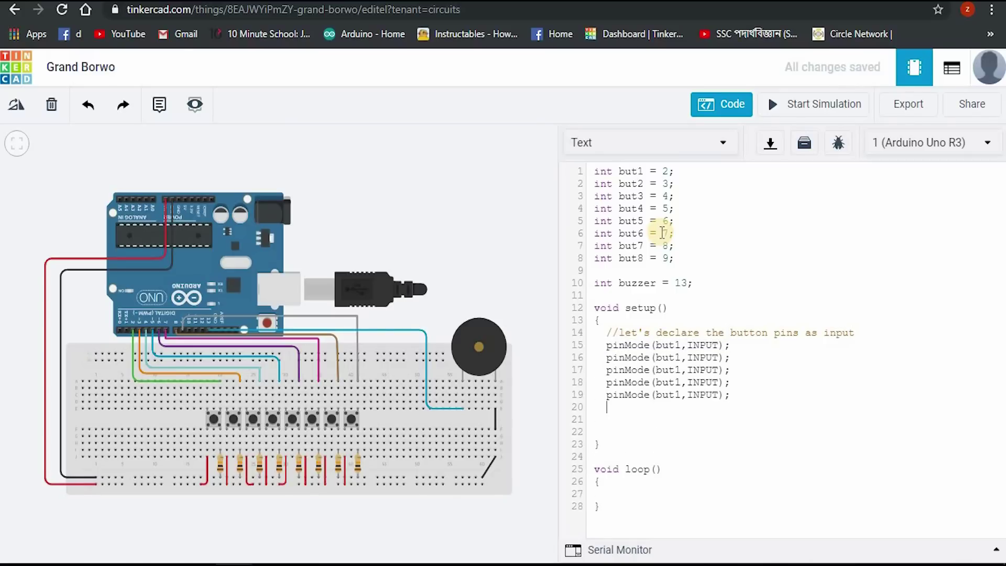
key("Return")
key("ctrl+v")
key("Return")
key("ctrl+v")
key("Return")
key("ctrl+v")
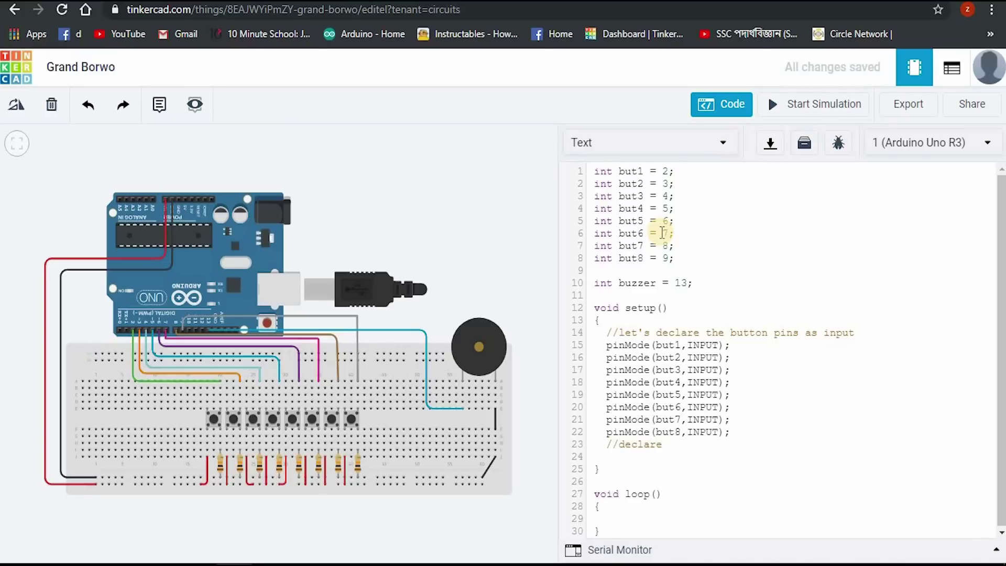
Add a pinMode line for the buzzer and blank lines inside loop
type("tpu")
key("Return")
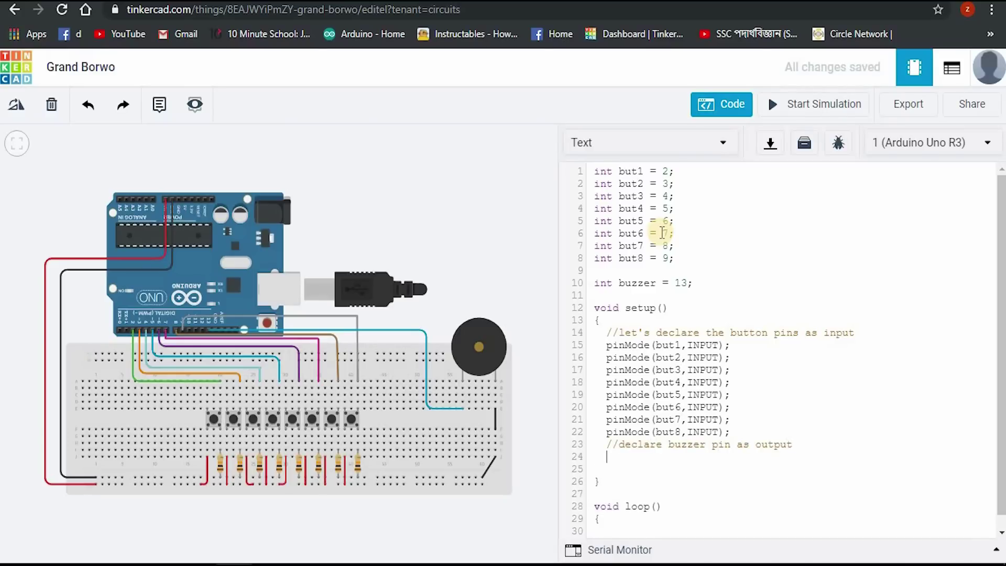
key("ctrl+v")
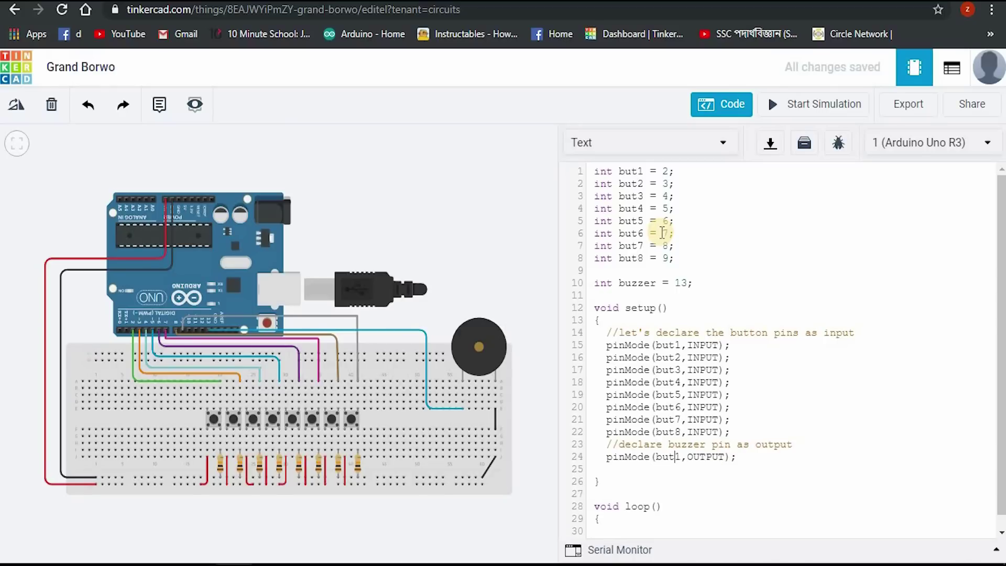
key("Return")
key("Return")
key("Return")
type("int b1 = digitalRead(but1);")
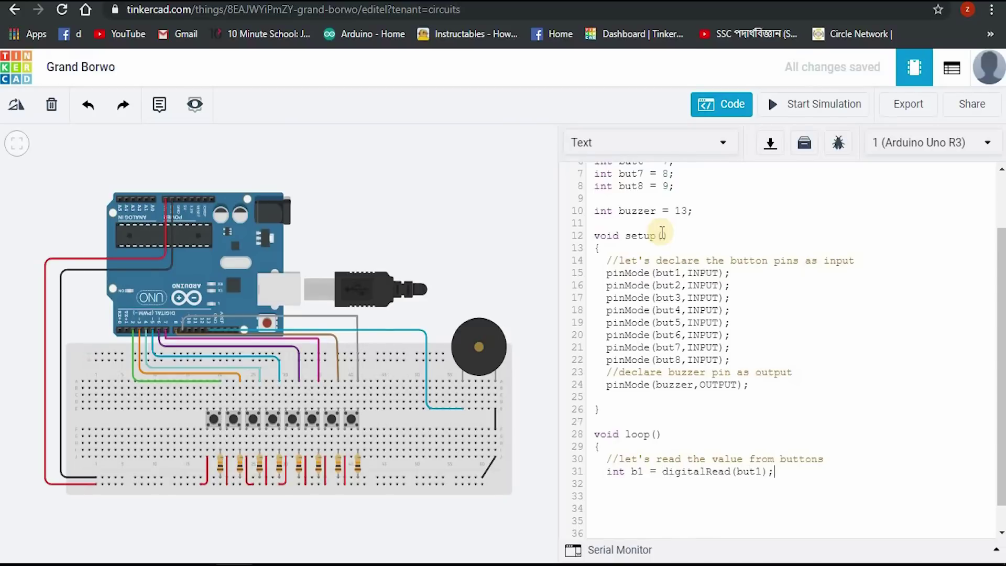
Duplicate the digitalRead line into several copies below it
key("shift+End")
key("ctrl+c")
key("End")
key("Return")
key("ctrl+v")
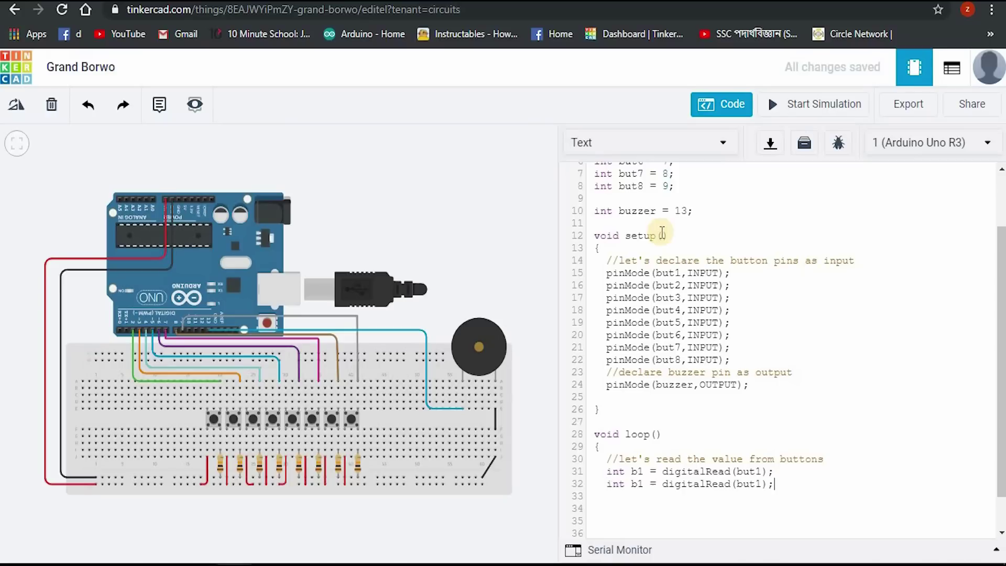
key("Return")
key("ctrl+v")
key("Return")
key("ctrl+v")
key("Return")
key("ctrl+v")
key("Return")
key("ctrl+v")
key("Return")
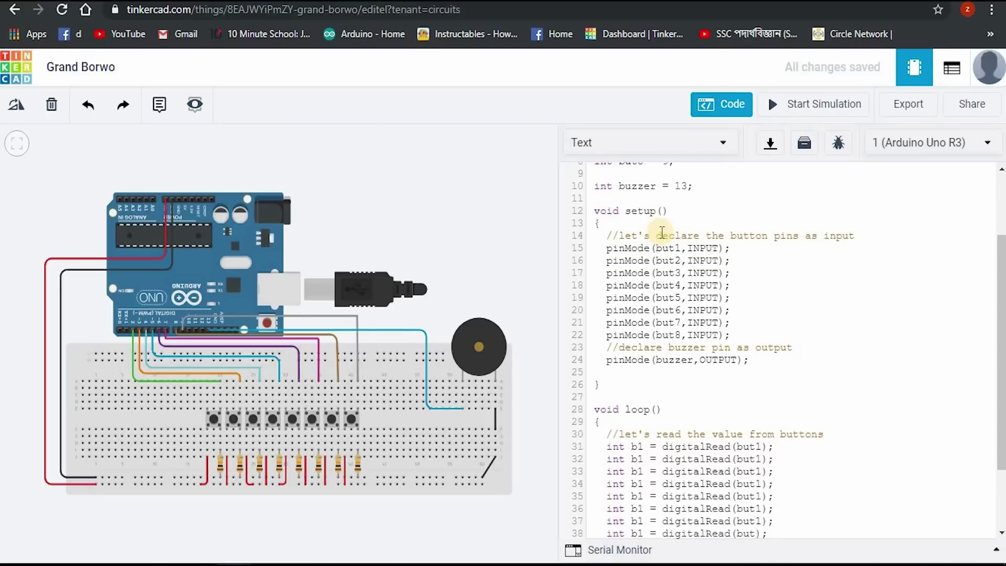
Renumber the button pin arguments in the copied digitalRead lines
key("Up")
key("BackSpace")
key("5")
key("Up")
key("BackSpace")
key("4")
key("Up")
key("BackSpace")
key("3")
key("Up")
Renumber the remaining read variables up to b8 and add a comment introducing the conditional part
key("BackSpace")
type("22")
key("Down")
key("BackSpace")
type("345")
key("Down")
key("BackSpace")
type("6")
key("Down")
key("BackSpace")
type("7")
key("Down")
key("BackSpace")
type("8")
key("Down")
key("Down")
key("Down")
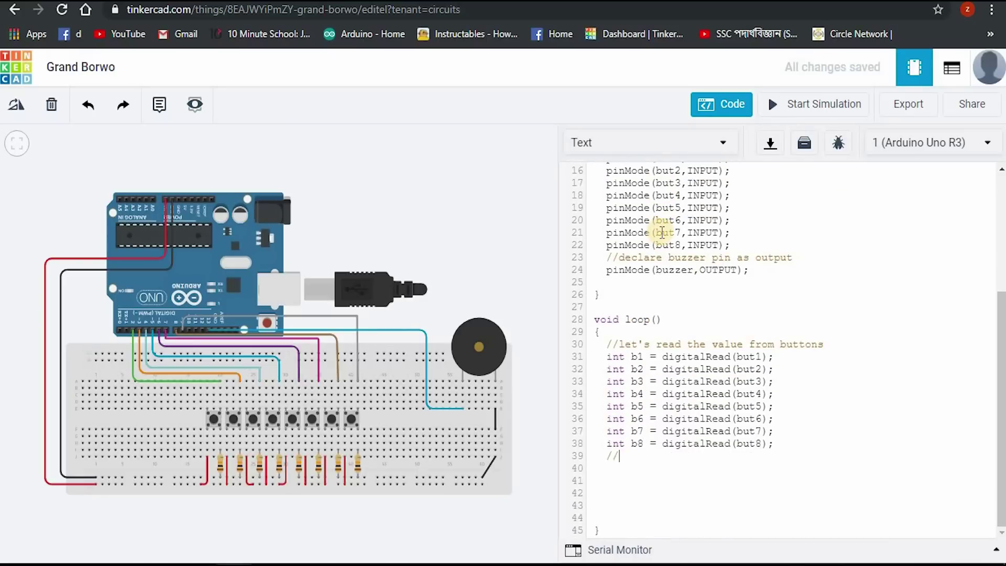
type("' go tho the conditional par")
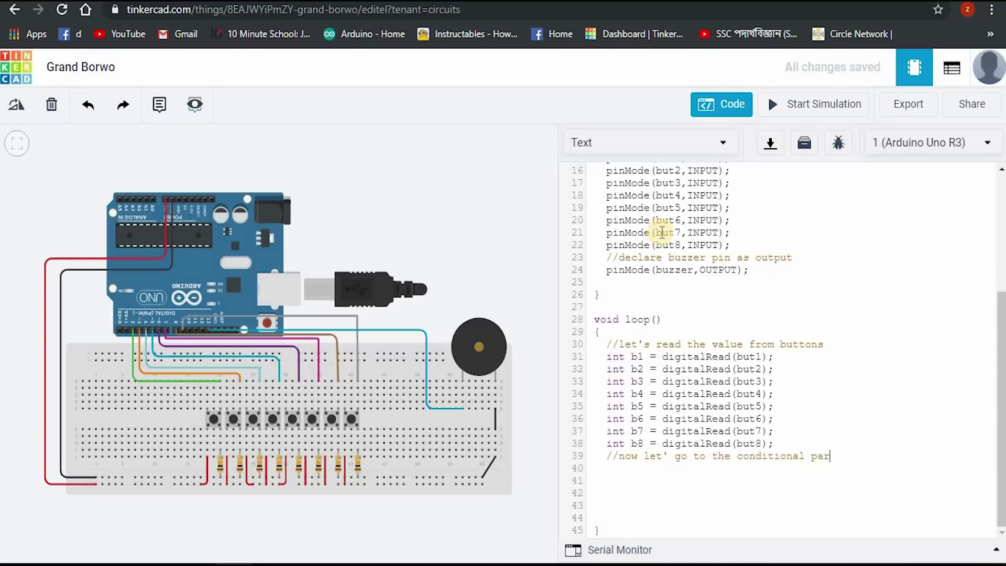
key("Return")
key("Return")
Write the first block: if (b1 == 1) { tone(buzzer,300,100) }
type("if (")
key("Return")
type("b1 == 1 ){    ")
type("tone")
key("Left")
key("Left")
type("buzzer,300,100")
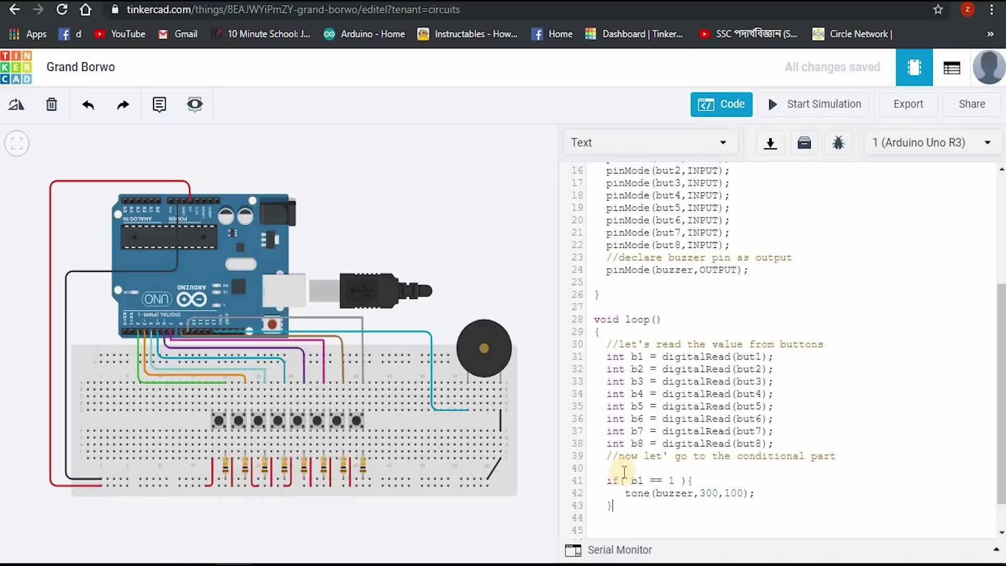
Copy the if block and paste duplicates for the other buttons
key("shift+Up")
key("shift+Up")
key("shift+Up")
key("shift+Down")
key("Right")
key("ctrl+v")
key("ctrl+v")
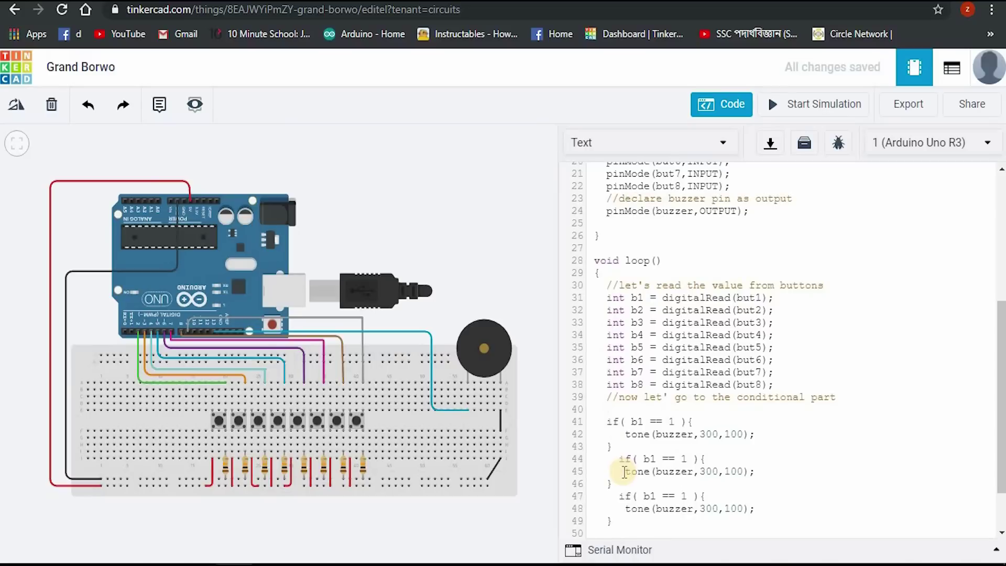
key("ctrl+v")
key("ctrl+v")
key("ctrl+v")
key("ctrl+v")
key("ctrl+v")
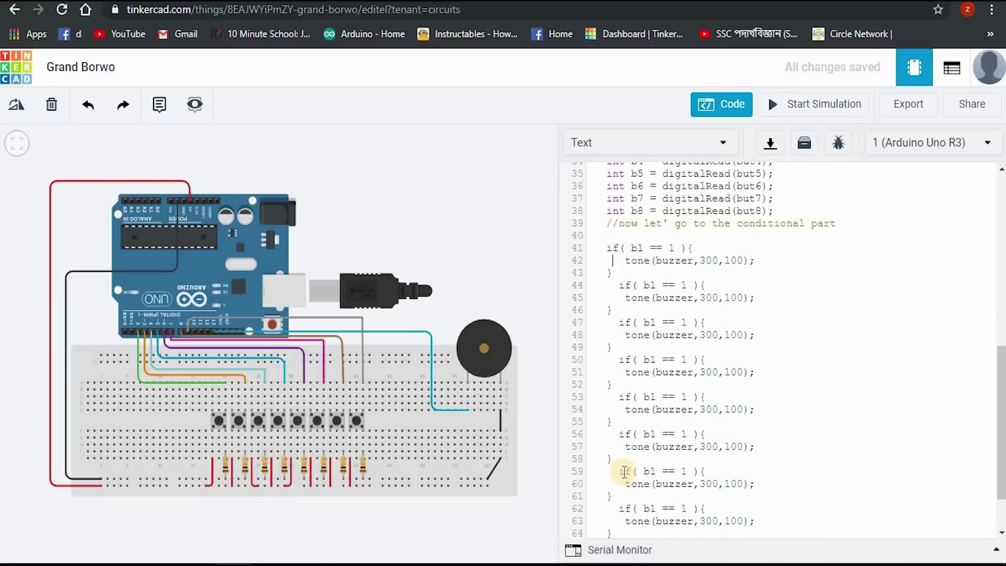
Renumber the duplicated conditions' variables through b8
key("Down")
key("Down")
key("BackSpace")
type("3")
key("Down")
key("Down")
key("Down")
key("BackSpace")
type("6")
key("Down")
key("Down")
key("Down")
key("BackSpace")
type("7")
key("Down")
key("Down")
key("Down")
key("BackSpace")
type("8")
Raise the duplicated blocks' tone frequencies step by step up to 1000
key("Down")
key("Down")
key("Down")
key("BackSpace")
type("5")
key("Down")
key("Down")
key("Down")
key("BackSpace")
type("6")
key("Down")
key("Down")
key("Down")
key("Down")
key("BackSpace")
key("8")
key("Down")
key("Down")
key("Down")
key("BackSpace")
type("9")
key("Down")
key("Down")
key("Down")
key("BackSpace")
type("10")
key("Down")
key("Down")
key("Down")
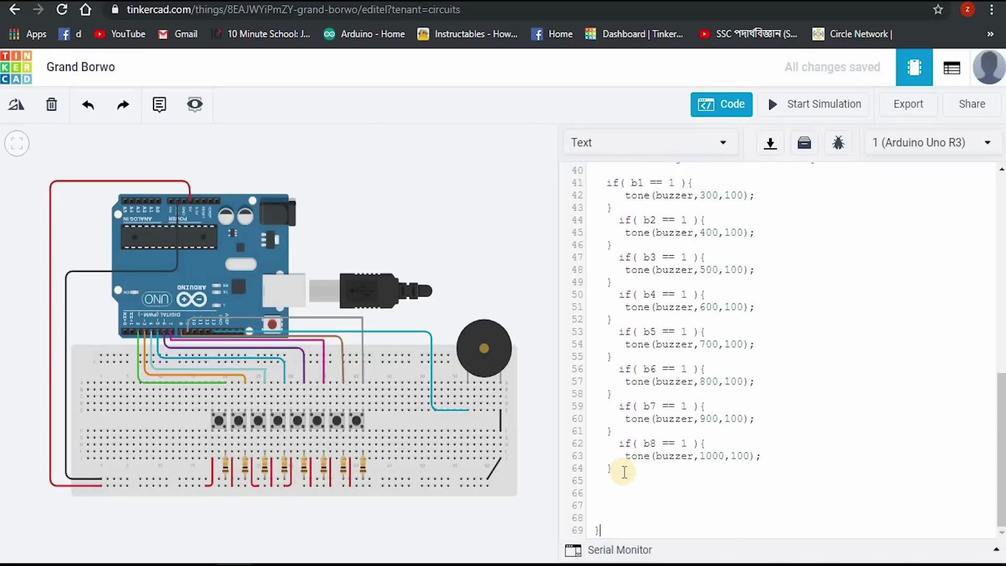
Add a comment about a short delay and end the loop with delay(10)
type("// now lets put a short delayfor annice pitch")
key("Return")
type("delay")
key("ctrl+v")
key("BackSpace")
key("BackSpace")
key("BackSpace")
key("BackSpace")
key("BackSpace")
key("BackSpace")
key("BackSpace")
key("BackSpace")
key("BackSpace")
key("BackSpace")
key("BackSpace")
key("BackSpace")
key("BackSpace")
key("BackSpace")
key("BackSpace")
type("10")
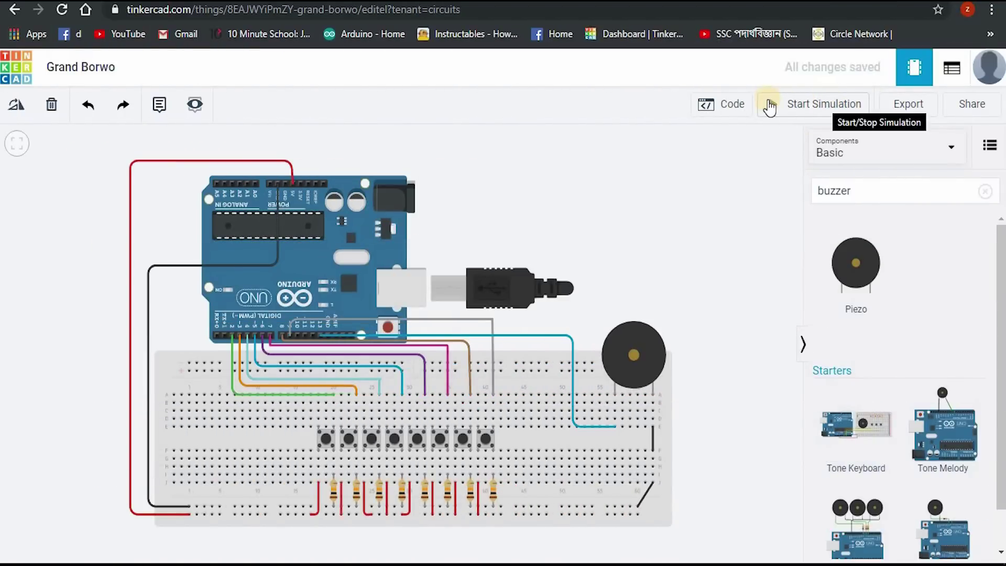
Review the sketch in the code editor, then start the simulation
left_click(728, 105)
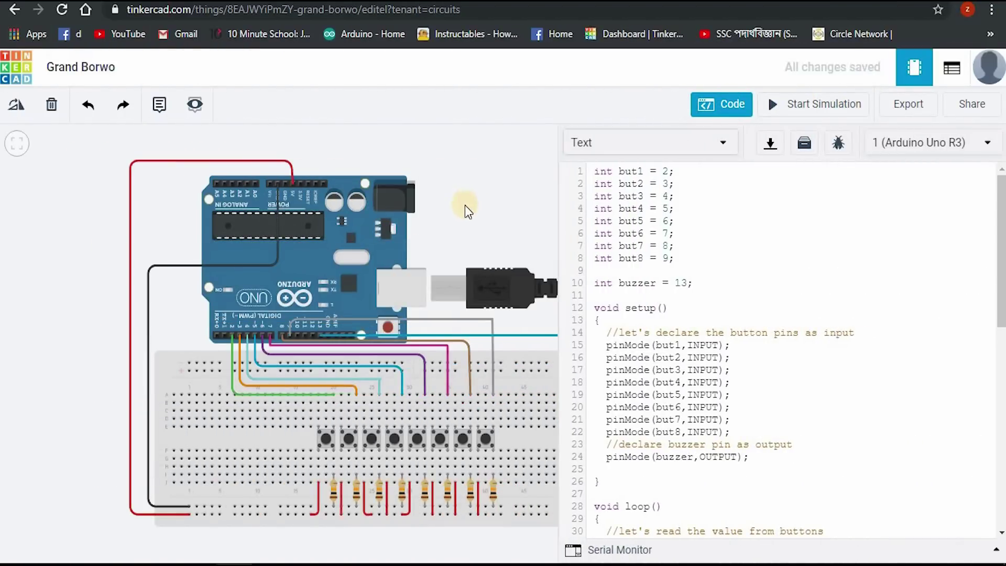
left_click(741, 104)
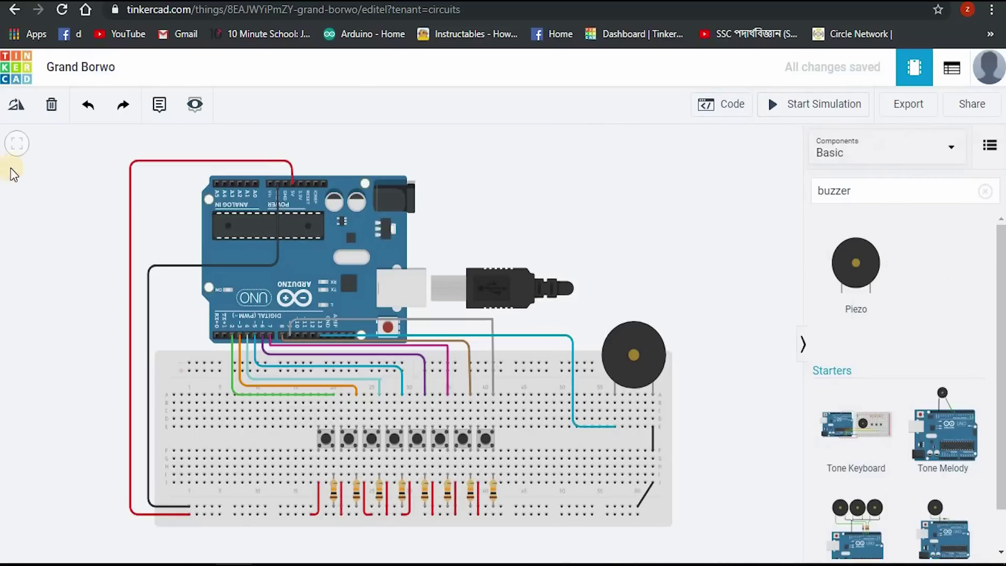
left_click(800, 108)
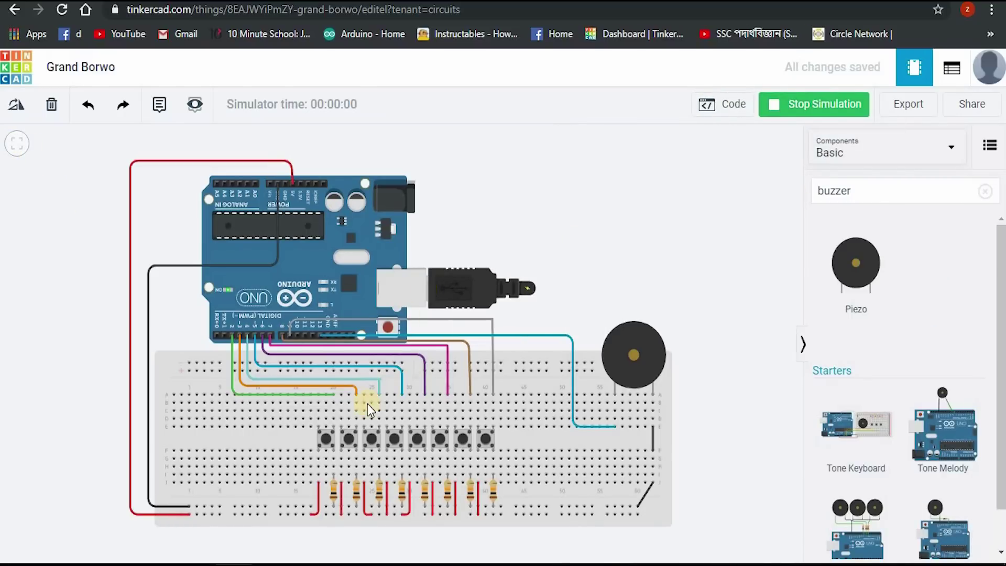
Press the pushbuttons one by one from left to right to hear each tone
left_click(324, 437)
left_click(367, 439)
left_click(392, 439)
left_click(410, 438)
left_click(437, 437)
left_click(462, 439)
left_click(478, 438)
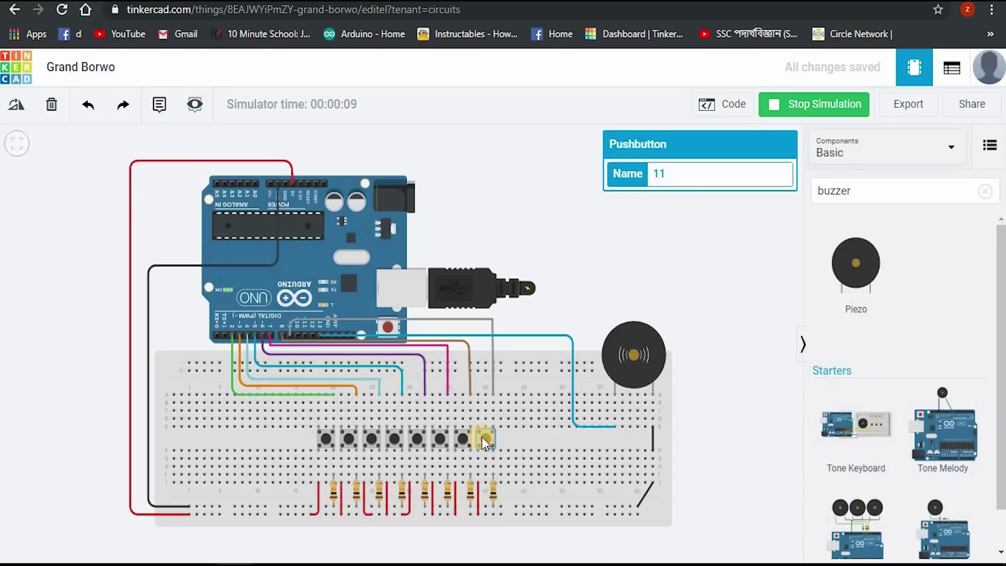
Test the pushbuttons again, right to left and back across, then deselect the last one
left_click(460, 440)
left_click(417, 440)
left_click(350, 437)
left_click(326, 438)
left_click(325, 438)
left_click(348, 440)
left_click(390, 443)
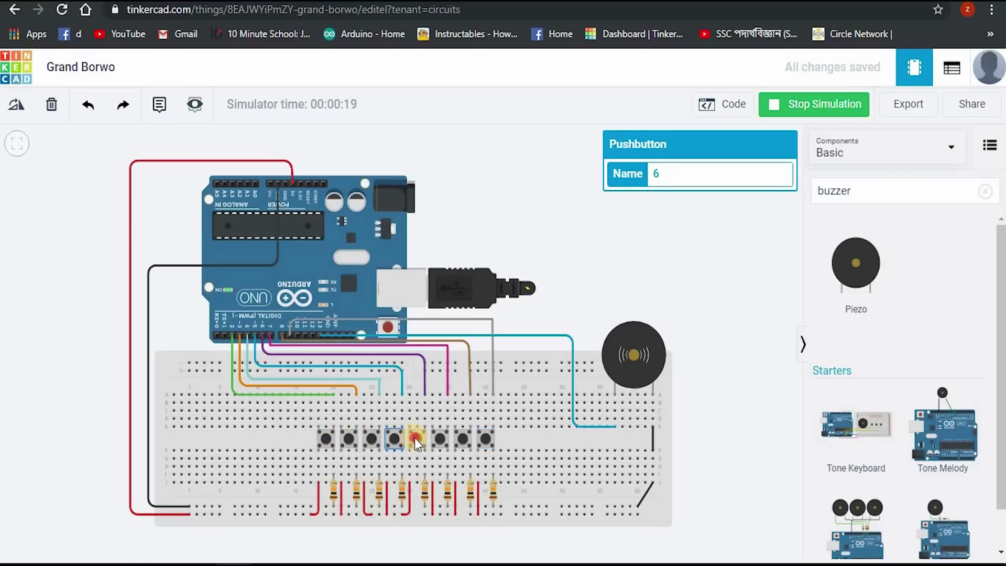
left_click(438, 440)
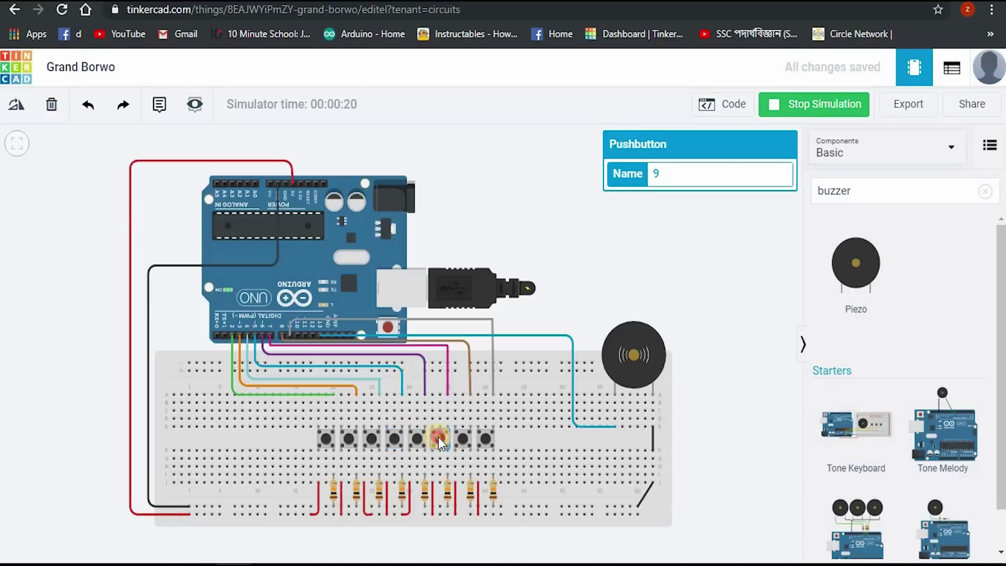
left_click(459, 437)
left_click(483, 436)
left_click(589, 260)
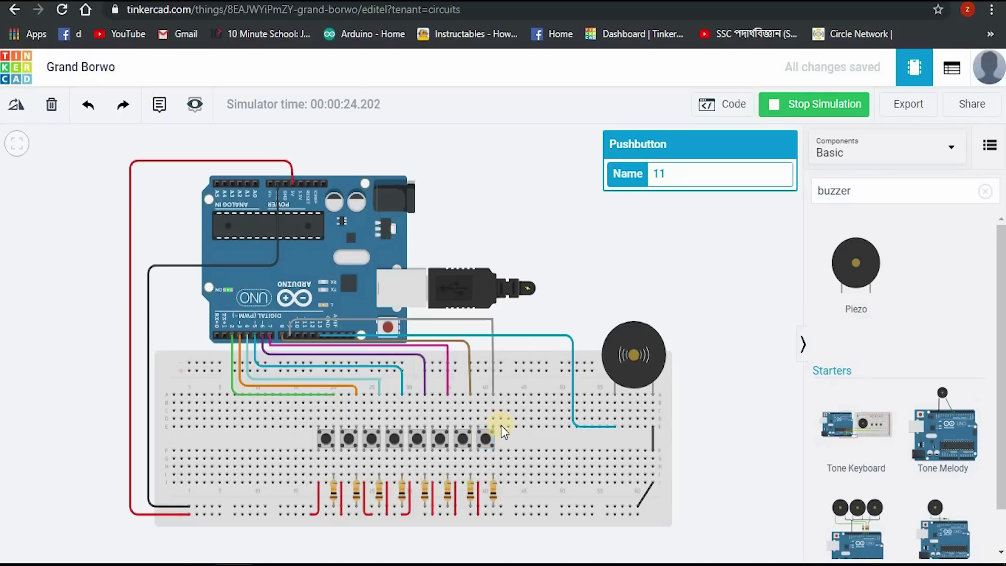
Press the buttons once more from right to left and back to compare the tones
left_click(461, 438)
left_click(439, 436)
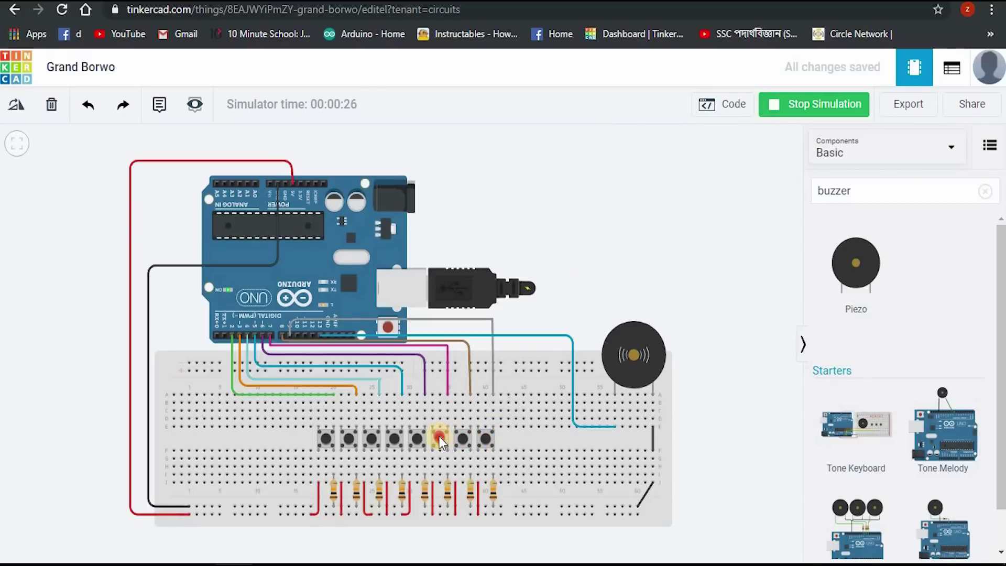
left_click(414, 438)
left_click(370, 438)
left_click(350, 438)
left_click(325, 436)
left_click(347, 437)
left_click(395, 438)
left_click(419, 438)
left_click(441, 435)
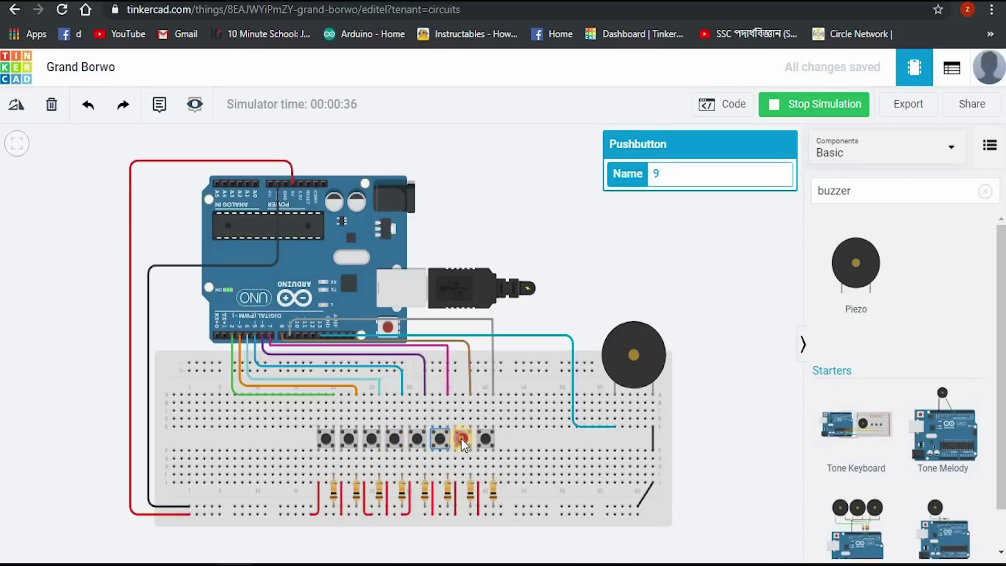
left_click(480, 439)
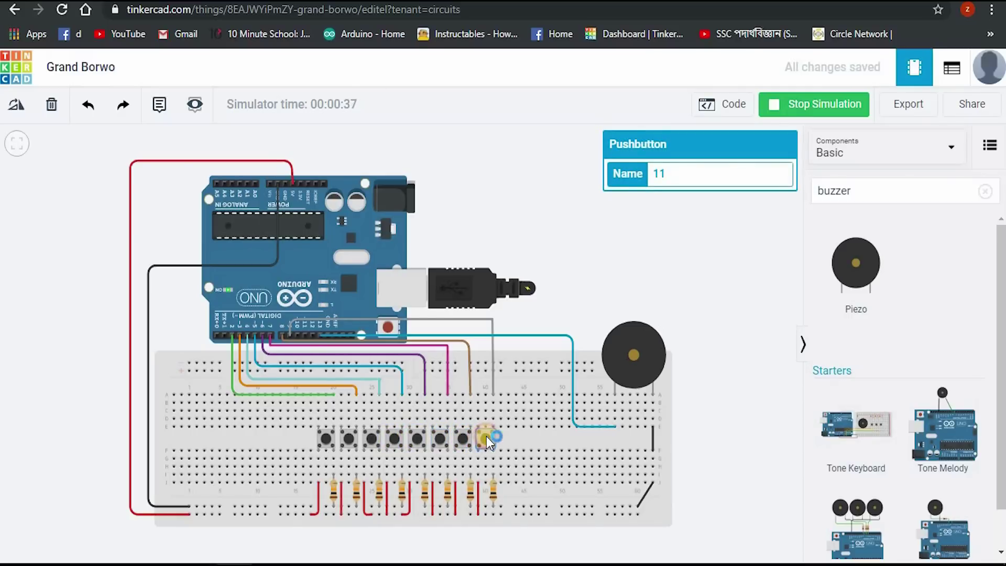